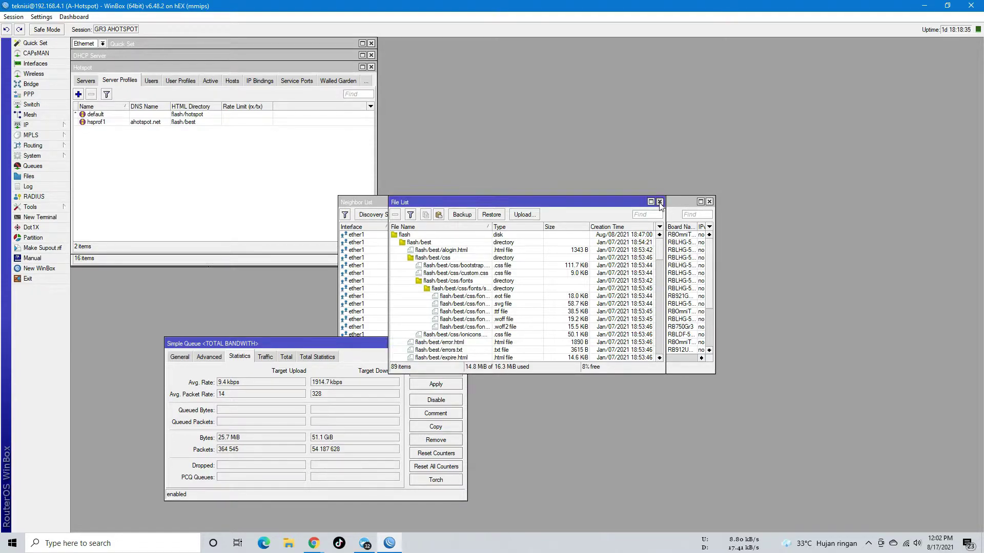
Close every open window in the workspace, including the file, neighbor, hotspot, firewall, queue, address and bridge windows
click(660, 202)
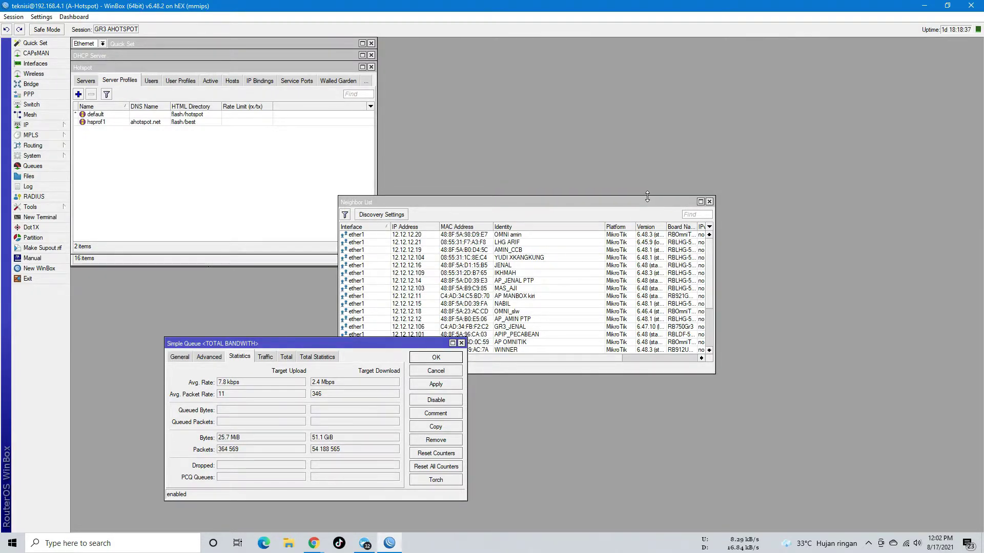
click(709, 201)
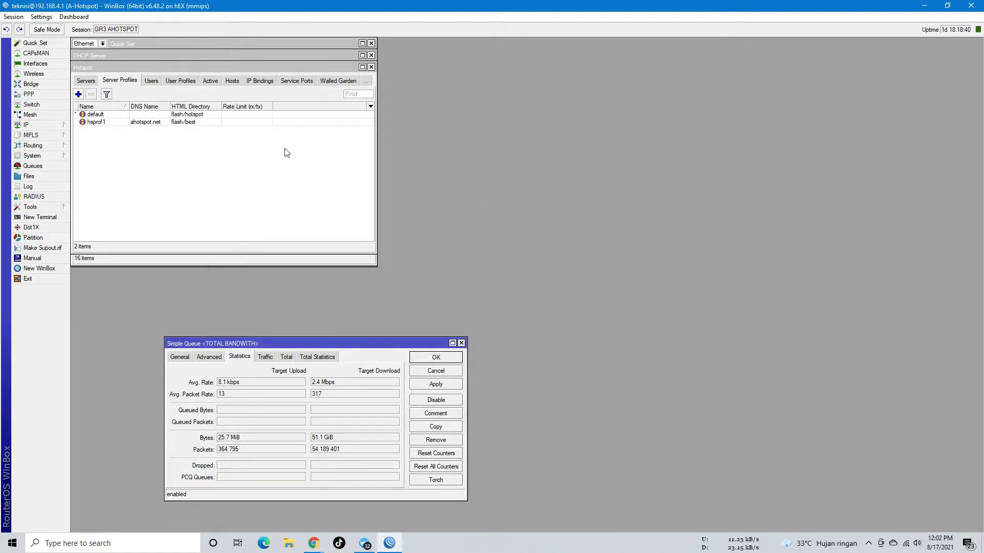
click(371, 67)
click(371, 55)
click(371, 43)
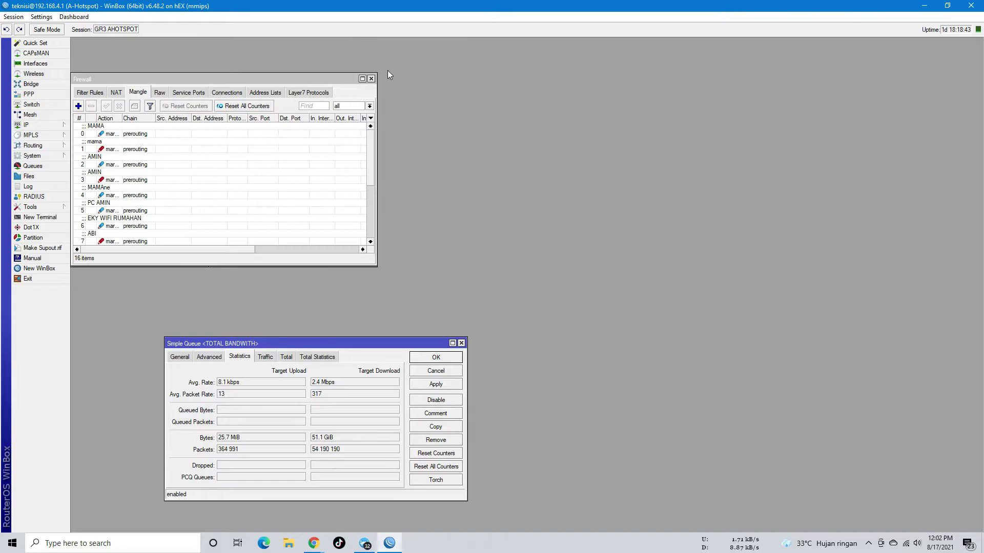
click(371, 80)
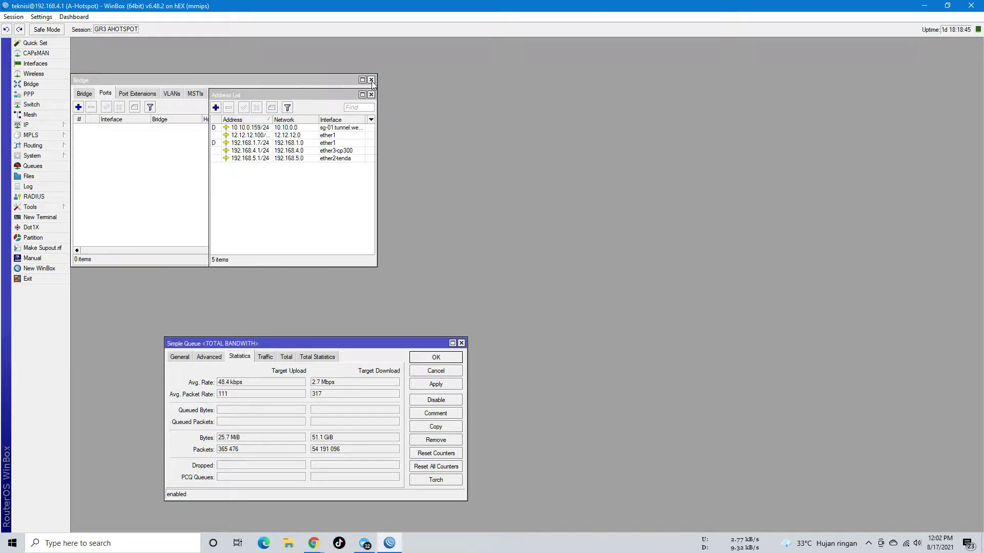
click(461, 344)
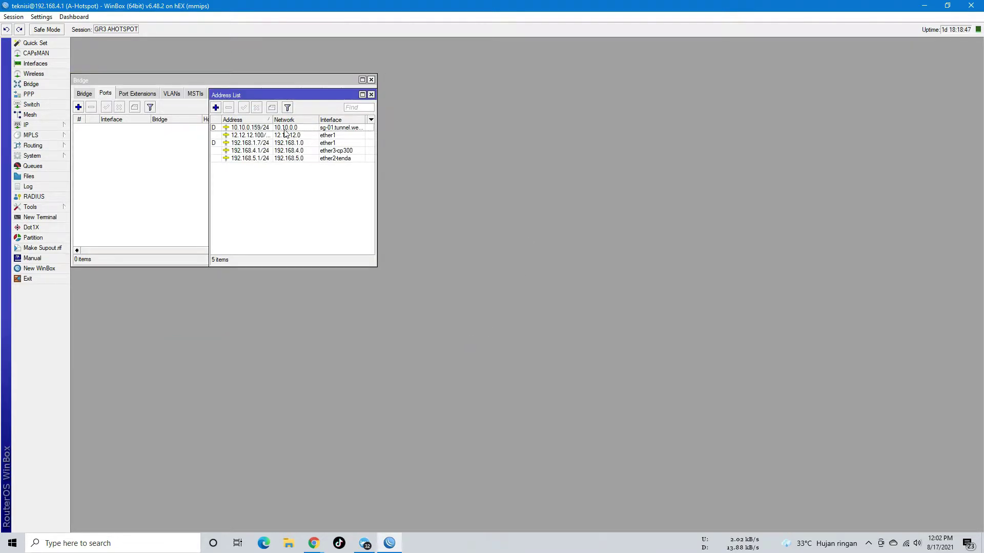
click(371, 96)
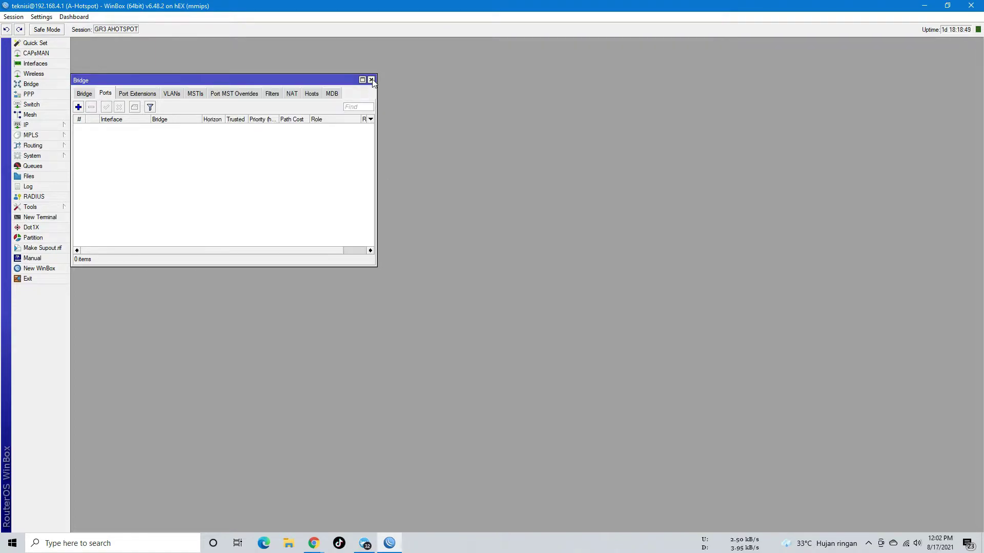
click(371, 80)
click(371, 80)
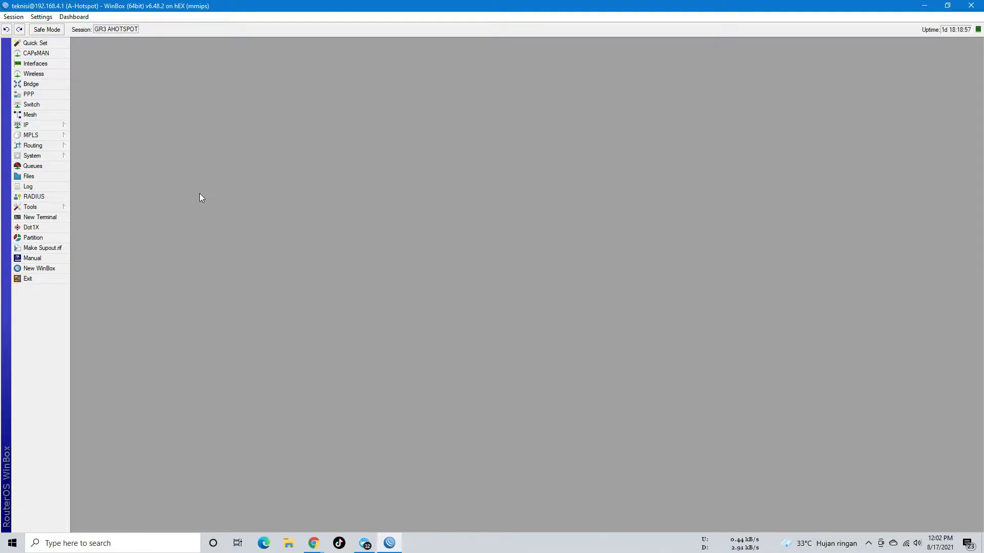
Open a terminal and start a continuous ping to minto.id
click(43, 219)
text(ping )
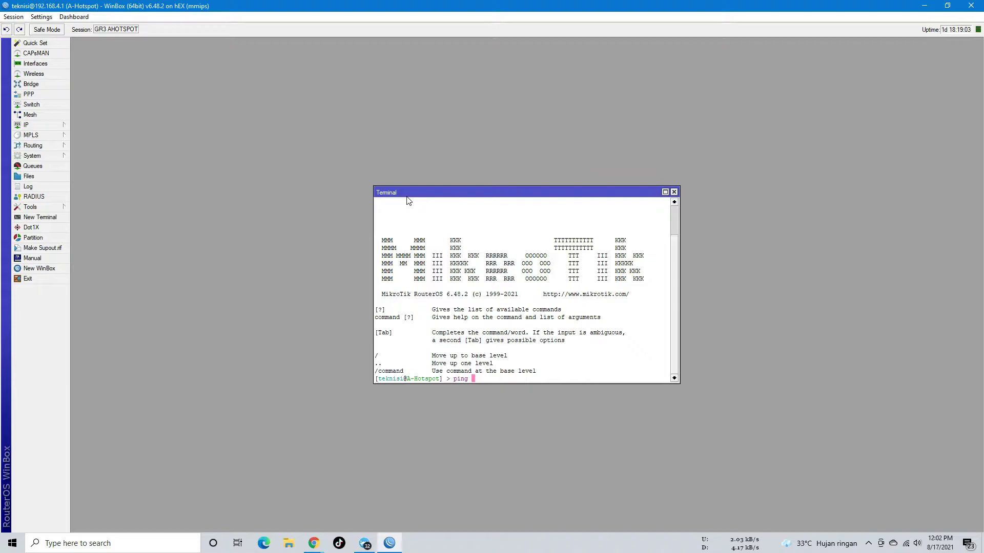
text(minto.id)
key(Return)
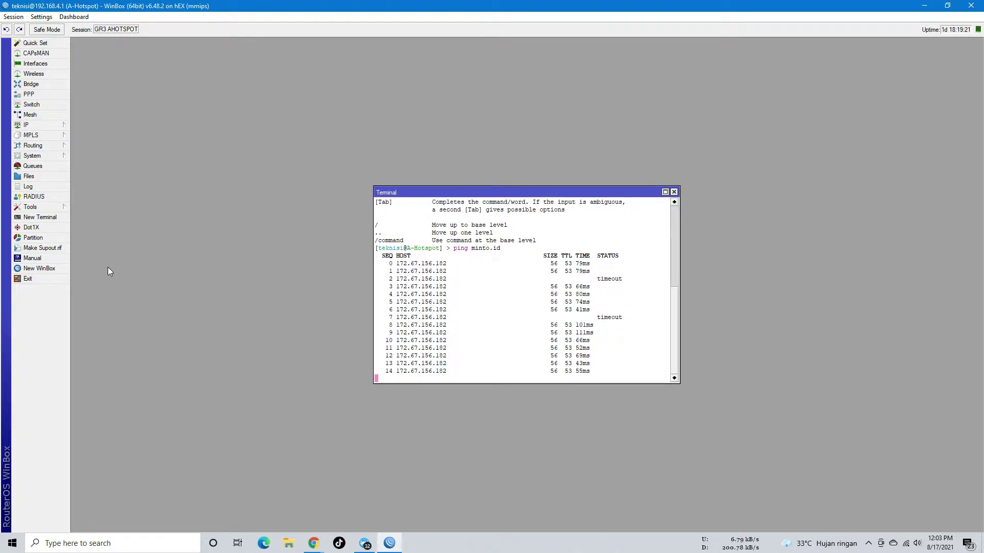
Open a second terminal, separate it from the first one, and start a continuous ping to google.com in it
click(45, 220)
drag(477, 204, 689, 186)
drag(474, 194, 373, 202)
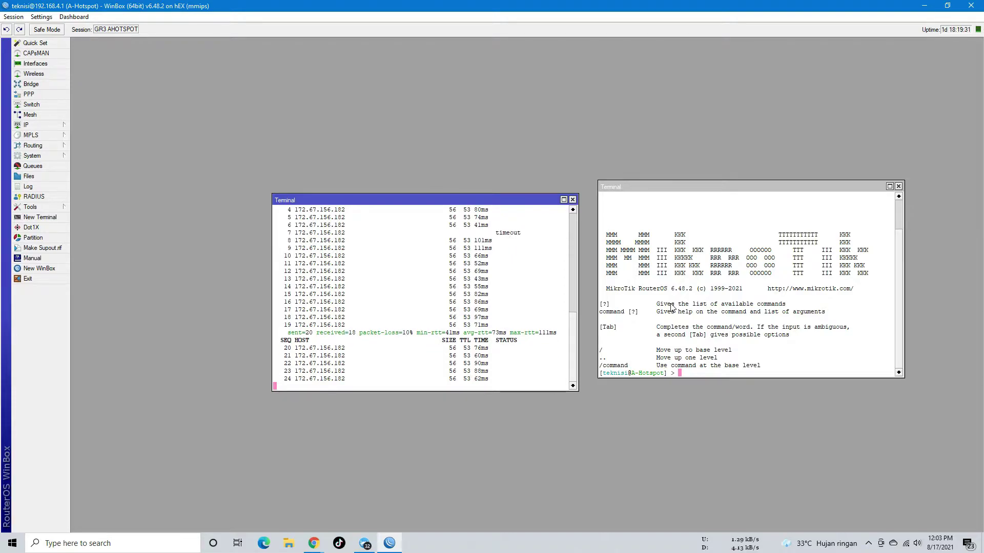
click(740, 362)
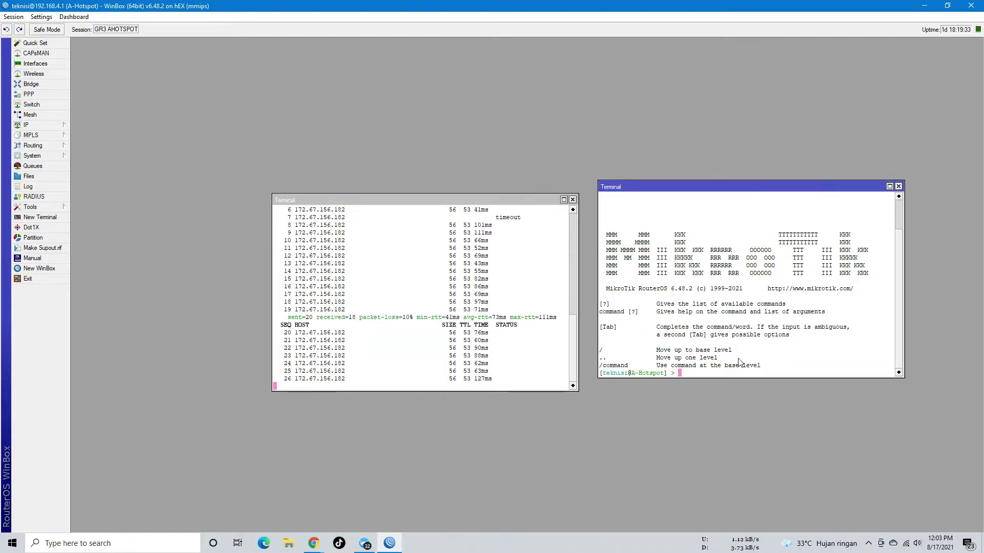
text(pi)
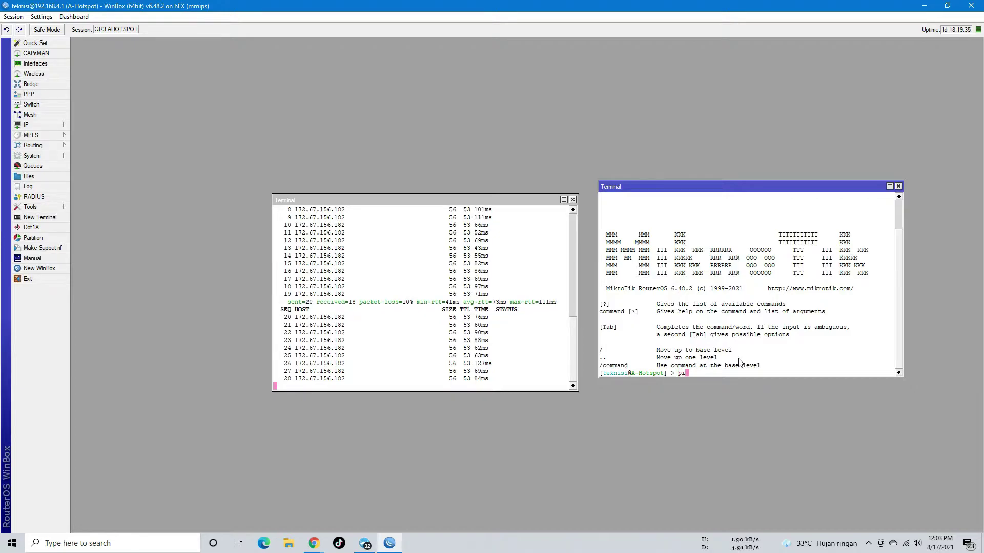
text(ng g)
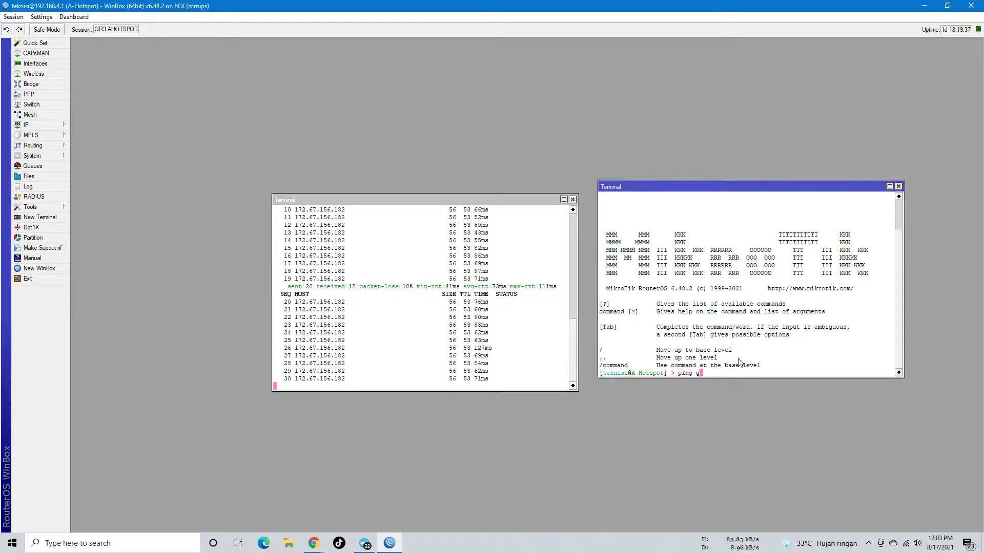
text(oogle.com)
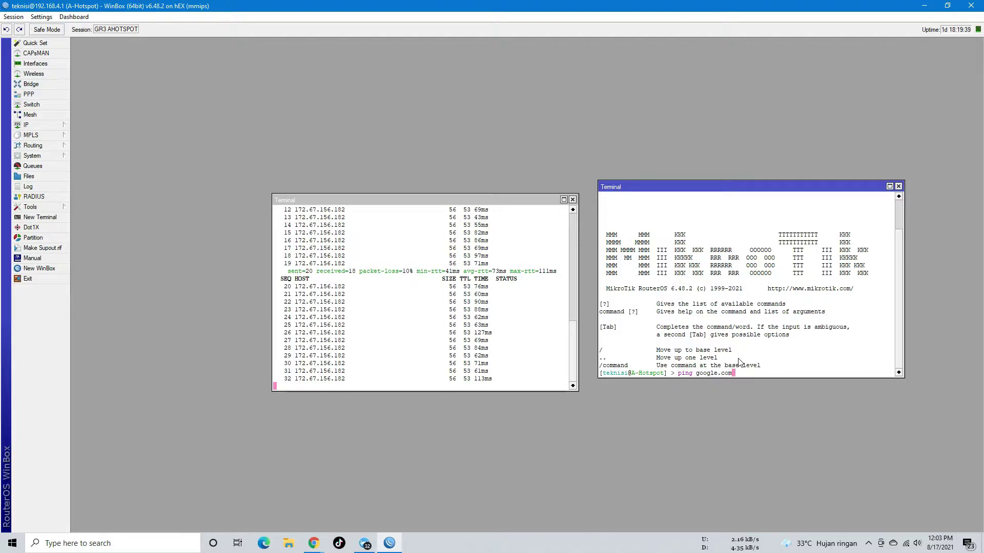
key(Return)
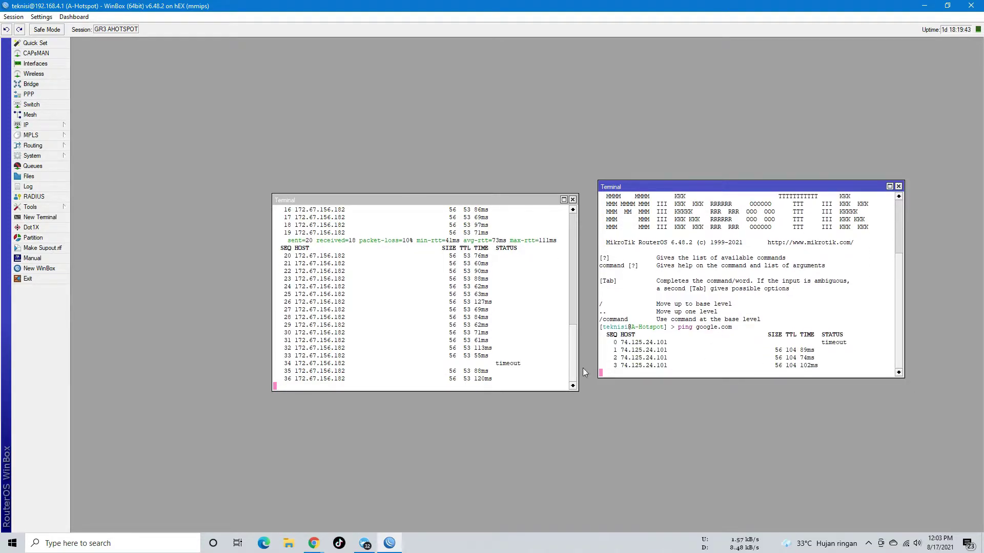
Align the google.com terminal directly beside the minto.id terminal to compare both ping outputs
drag(668, 185, 650, 198)
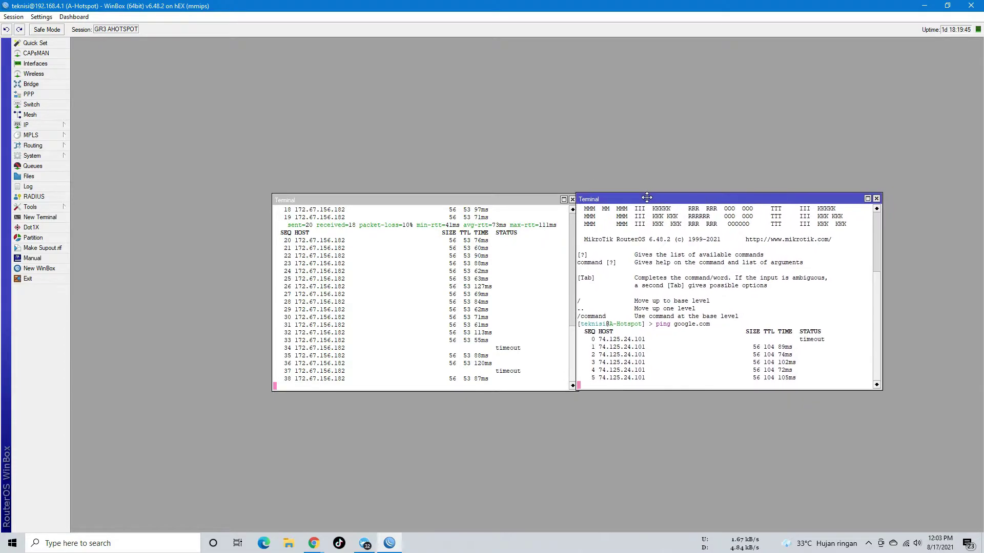
click(542, 267)
click(830, 281)
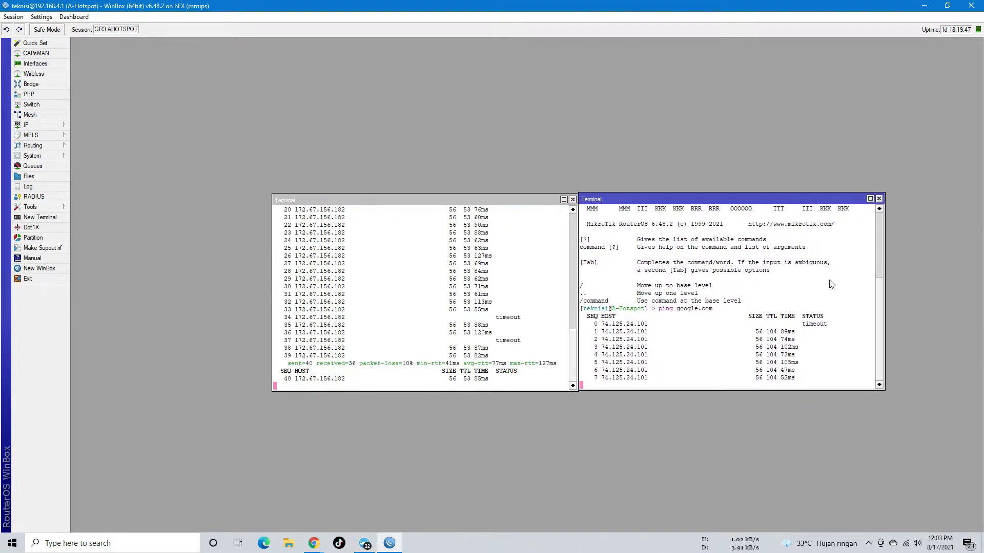
click(562, 316)
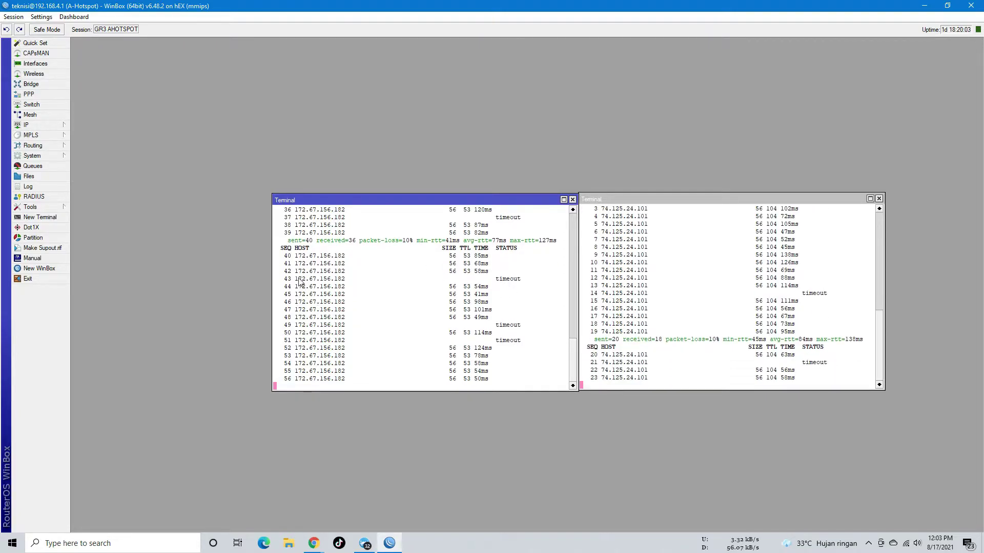
Show the firewall's tracked connections and move the Firewall window up, clear of the main ping output
click(66, 128)
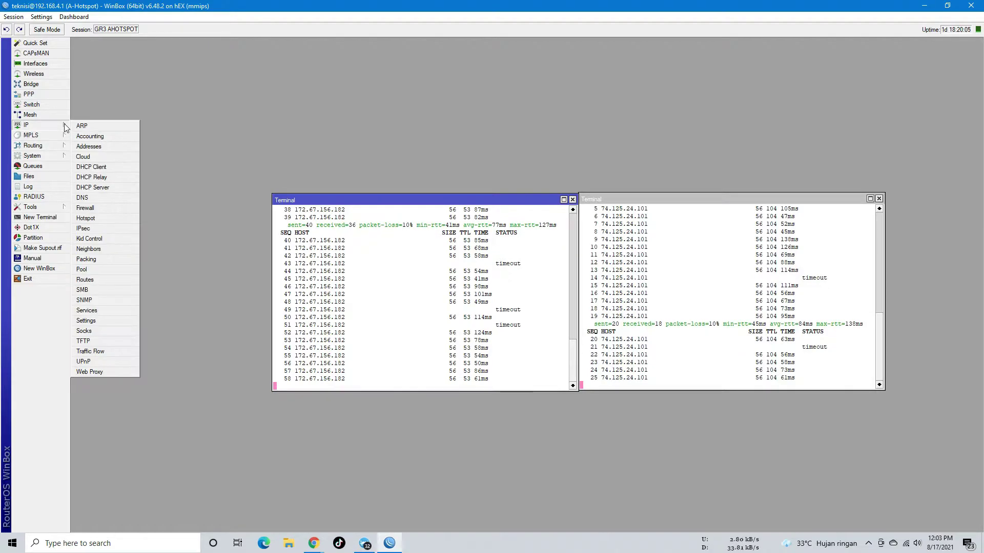
click(91, 210)
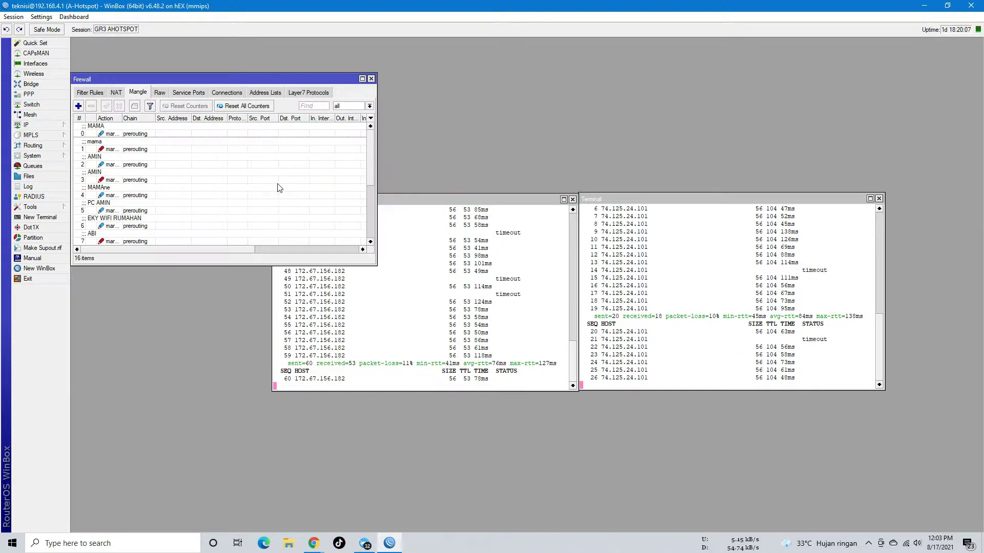
click(224, 91)
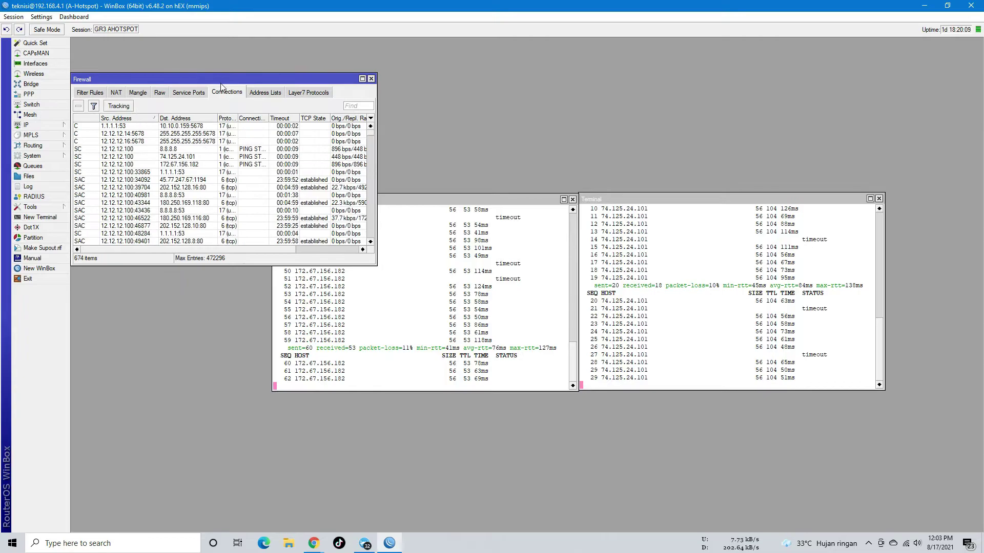
drag(222, 79, 317, 66)
Remove all tracked firewall connections, repeating the deletion for the entries that reappear
click(239, 144)
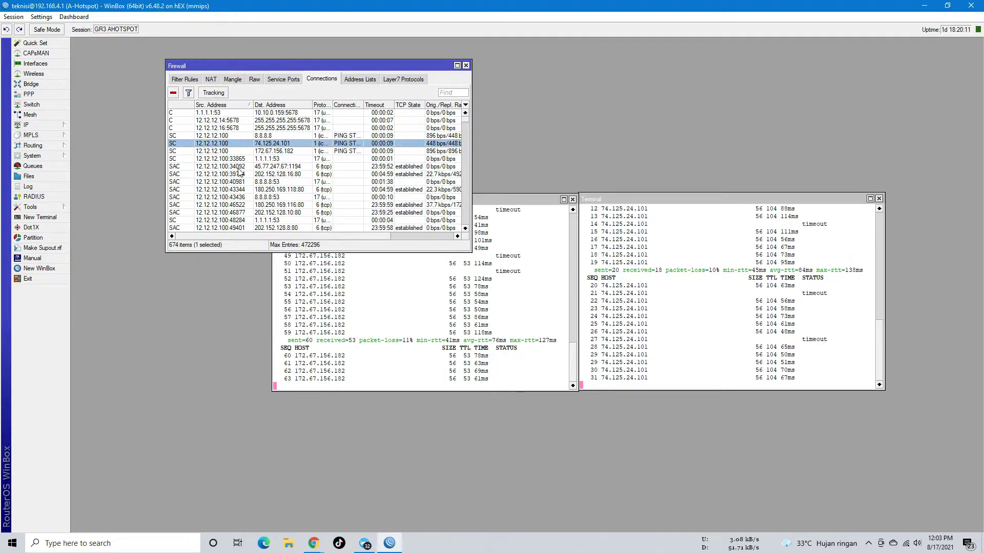
click(238, 167)
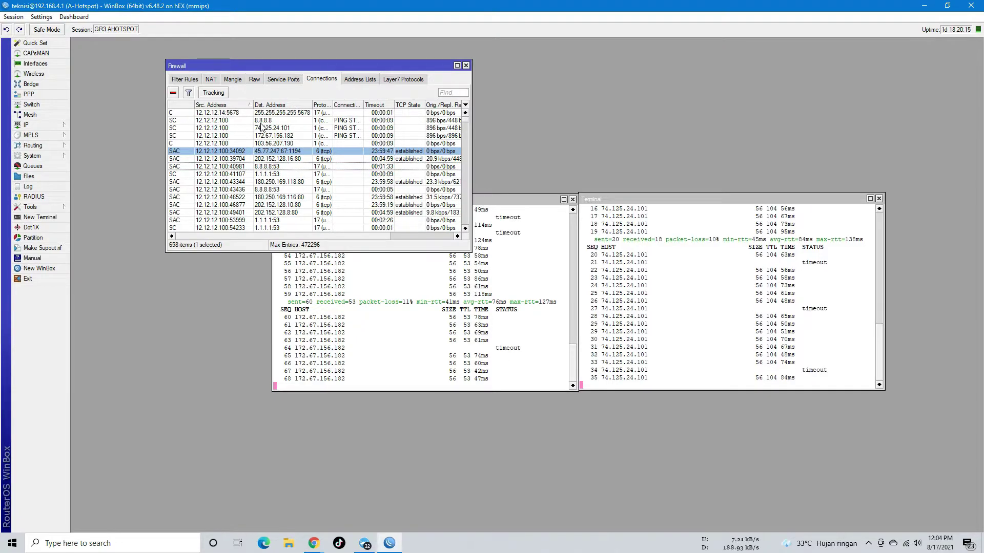
key(ctrl+a)
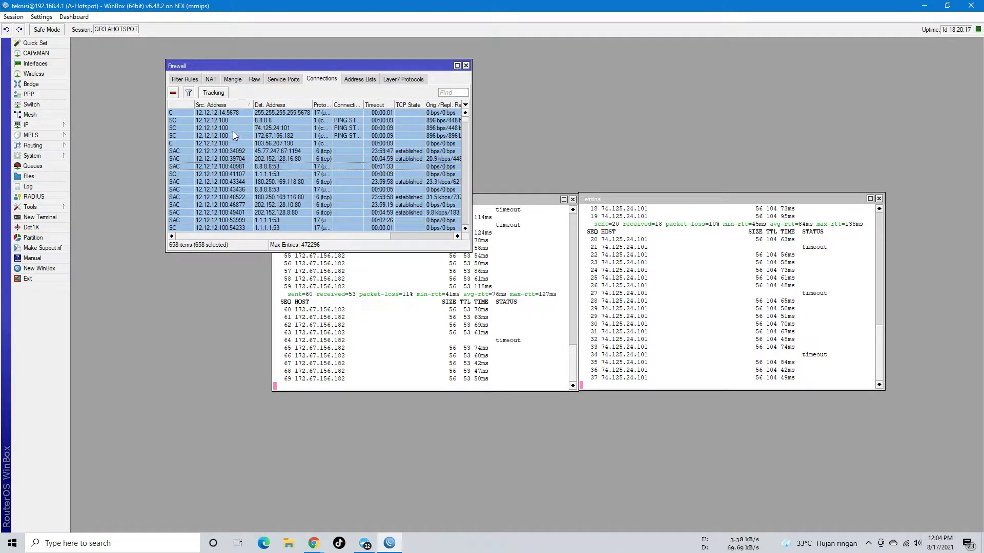
click(173, 93)
click(217, 159)
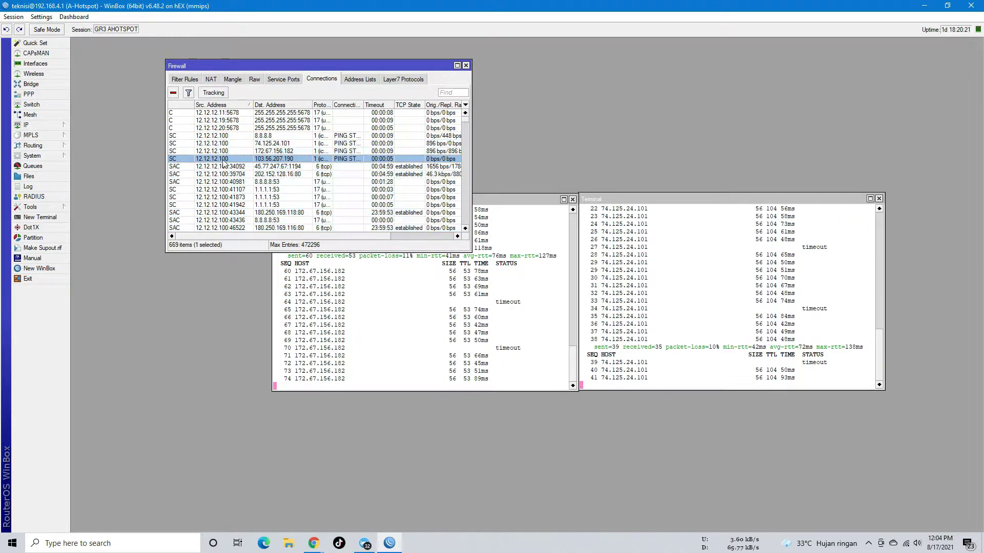
click(234, 167)
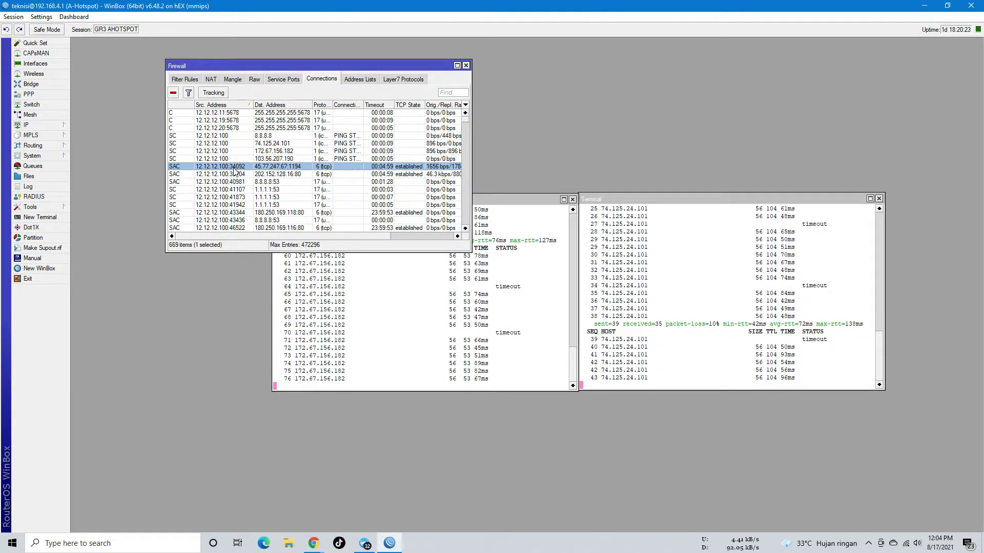
key(ctrl+a)
click(173, 92)
click(286, 220)
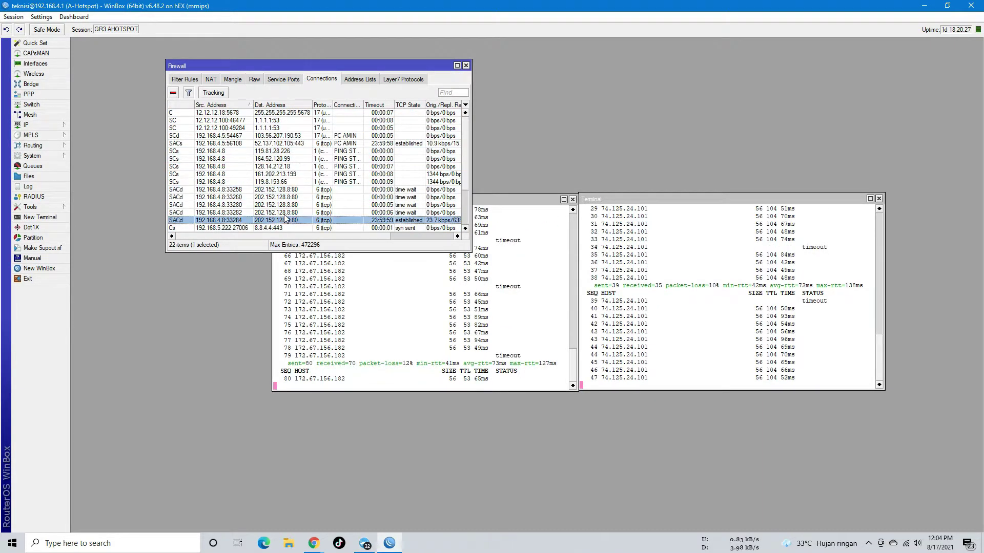
key(ctrl+a)
click(173, 94)
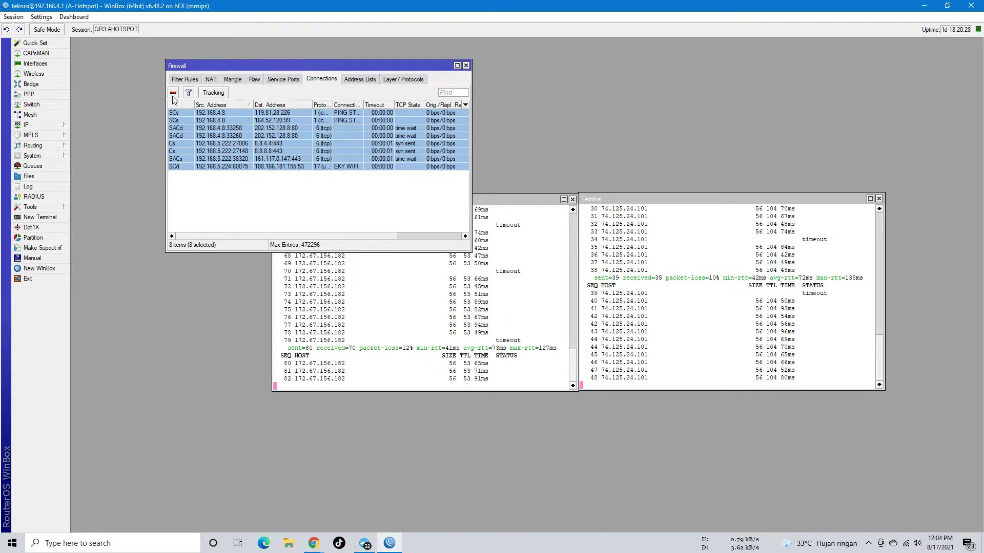
click(270, 184)
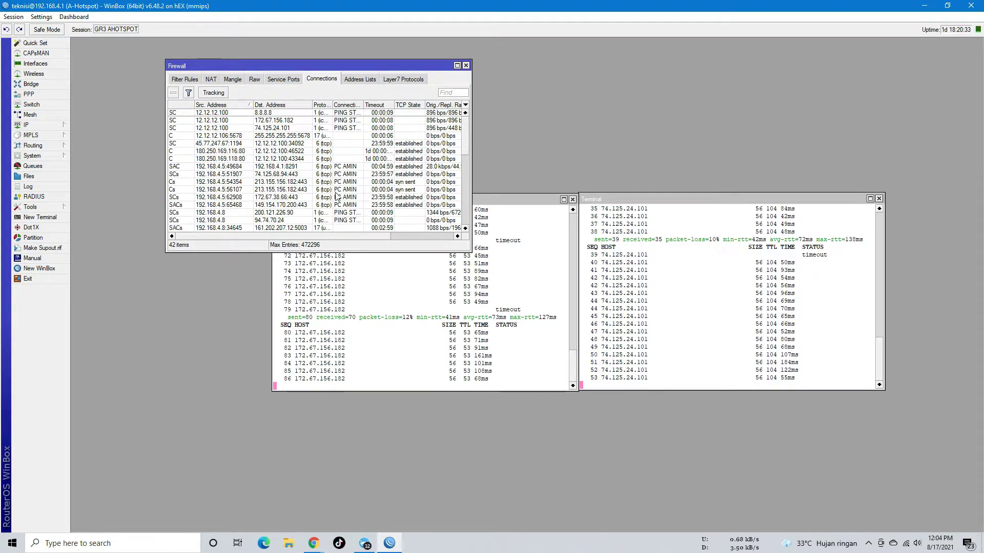
Close both ping terminals and the Firewall window
click(518, 267)
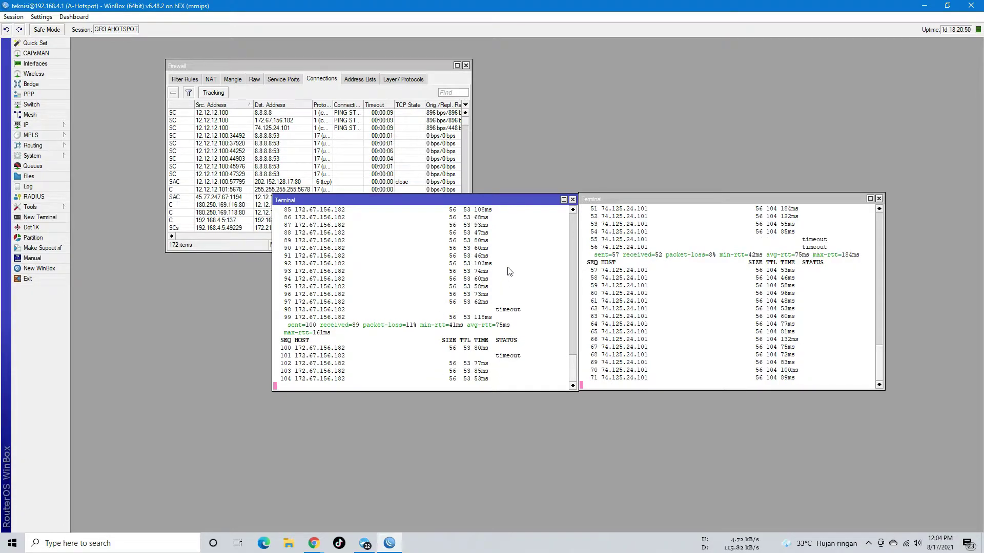
click(573, 199)
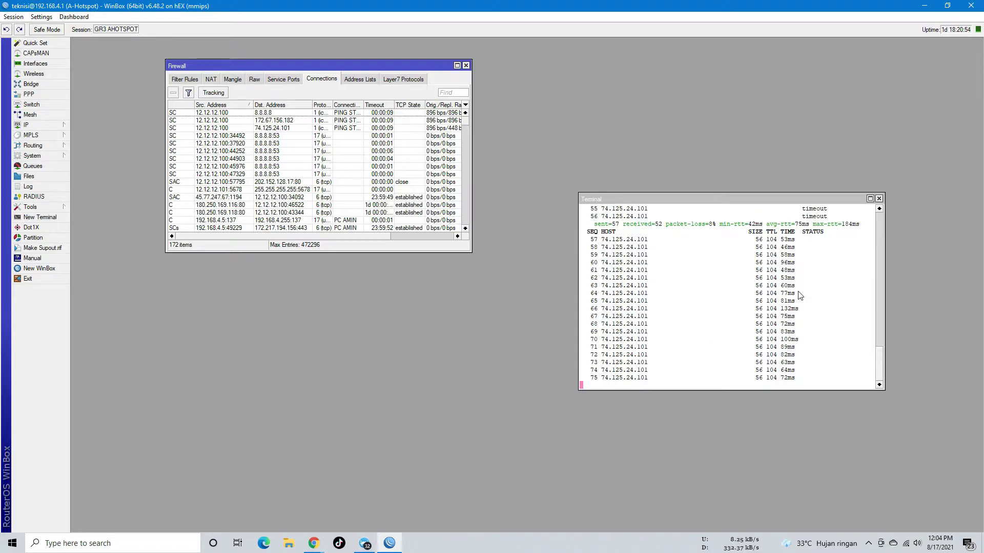
click(879, 198)
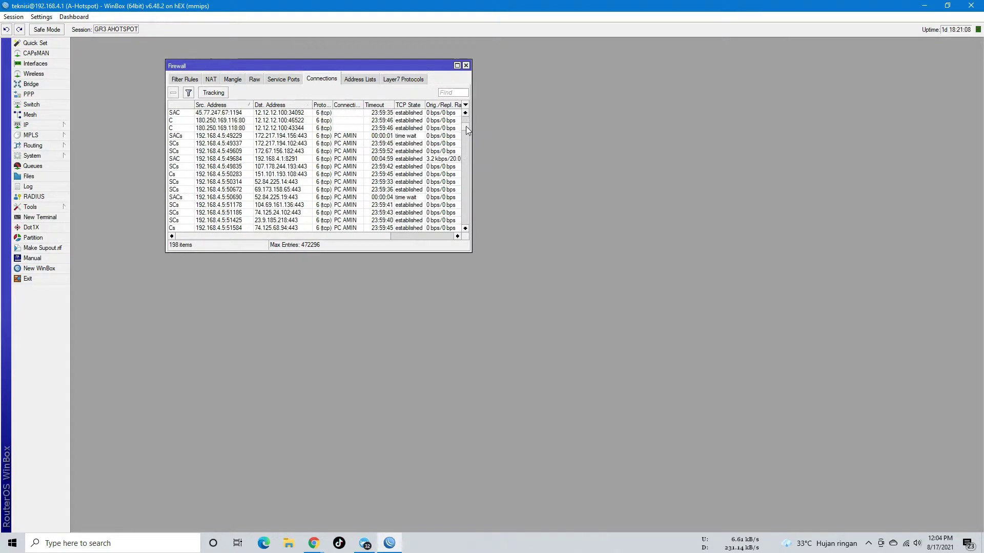
click(466, 65)
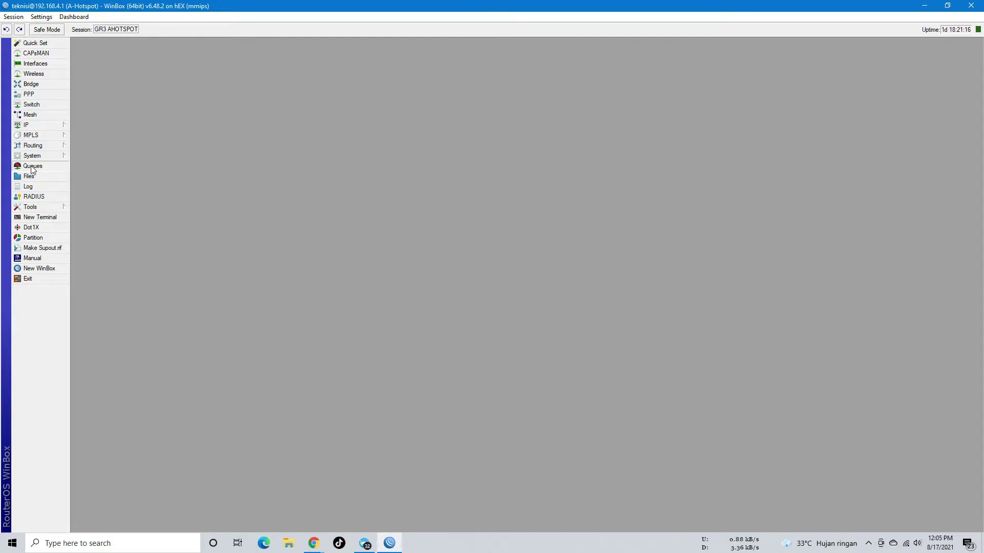
Set both the upload and download max limits of the unlimited PC queue to 10M and save the change
click(54, 168)
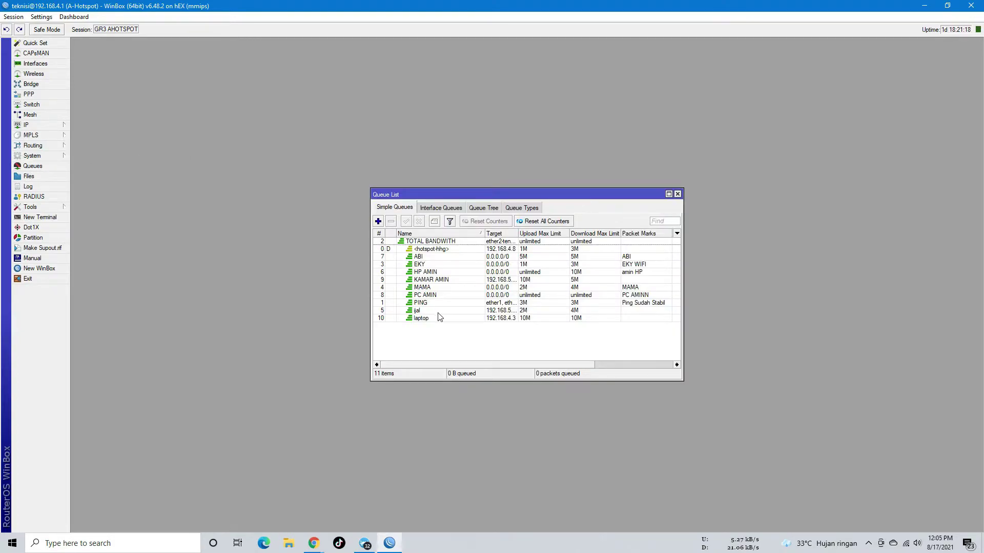
click(459, 257)
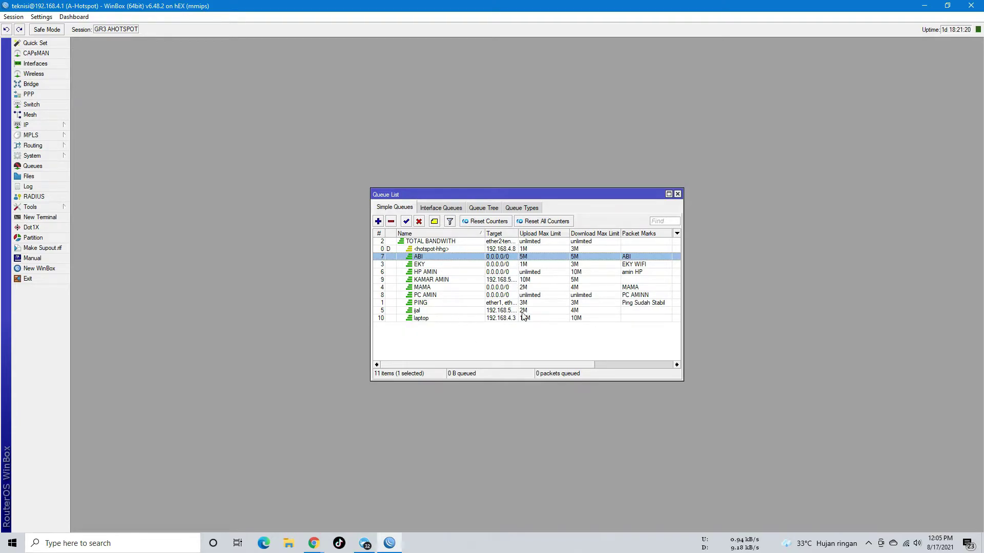
double_click(538, 296)
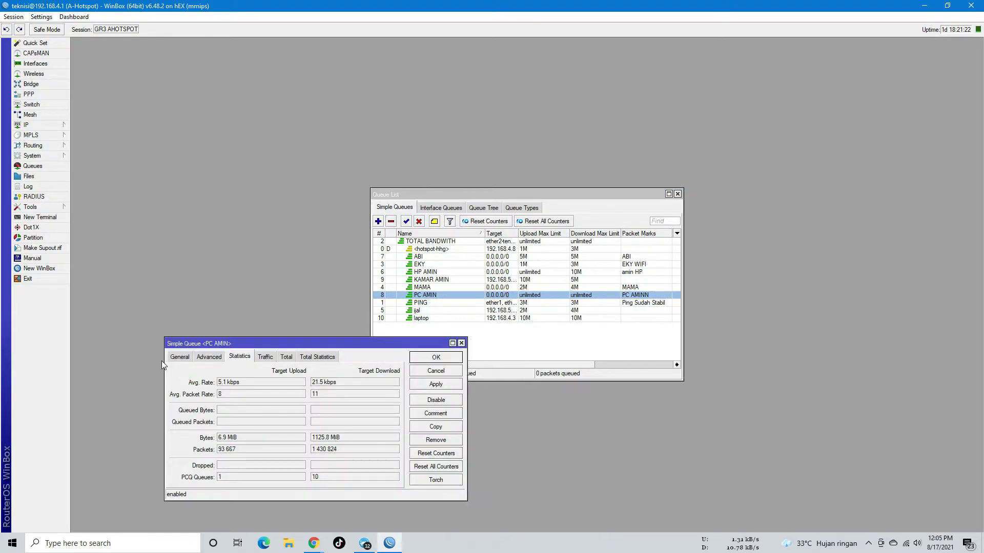
click(178, 358)
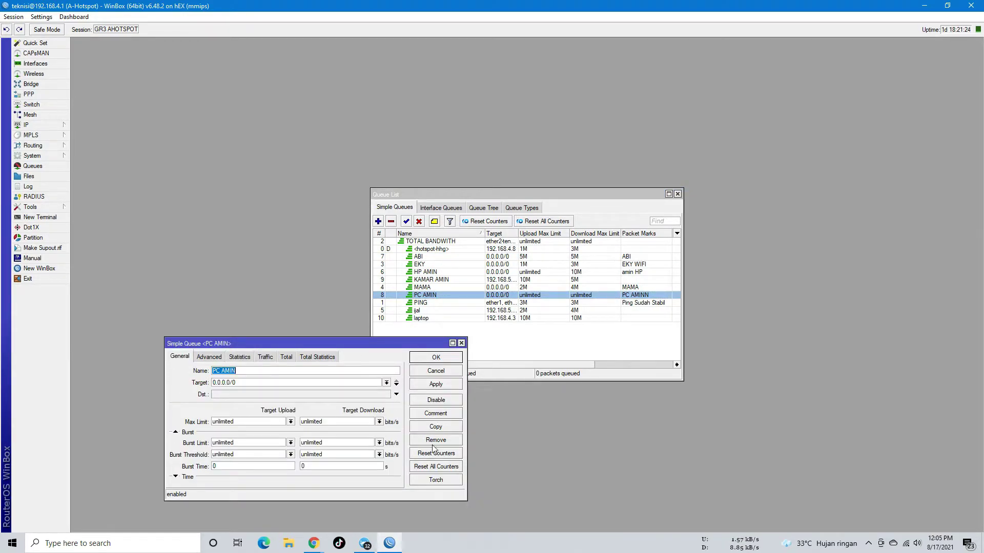
click(379, 422)
click(340, 509)
click(290, 422)
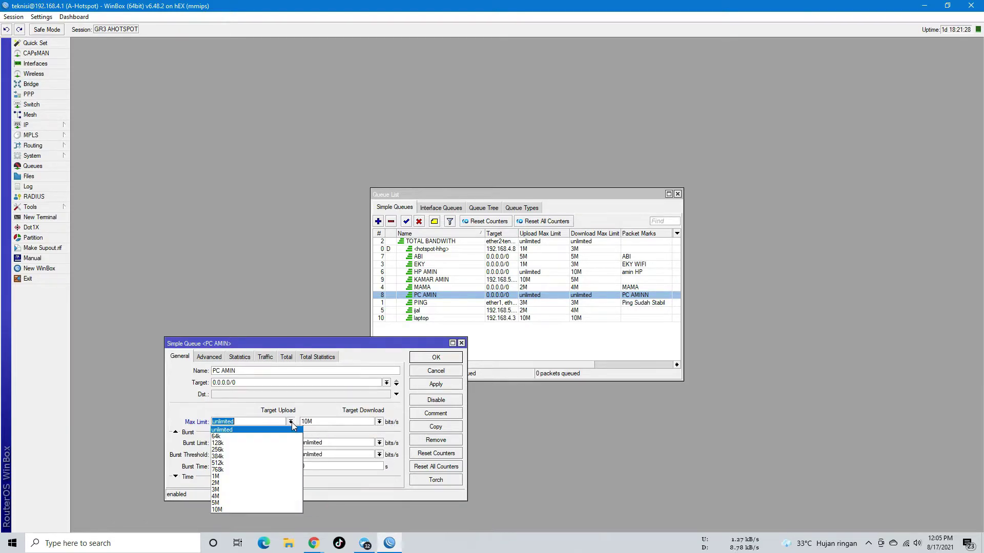
click(250, 510)
click(444, 384)
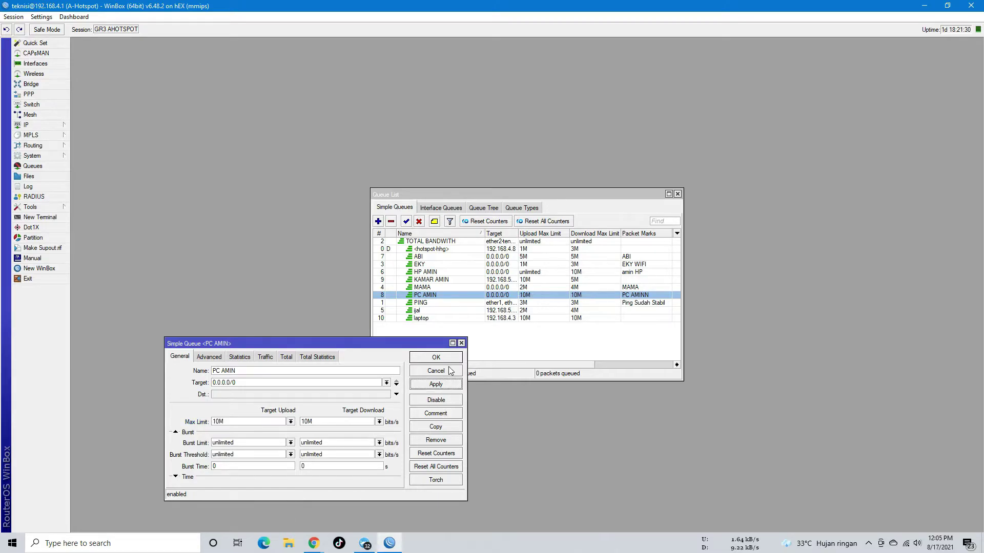
click(452, 358)
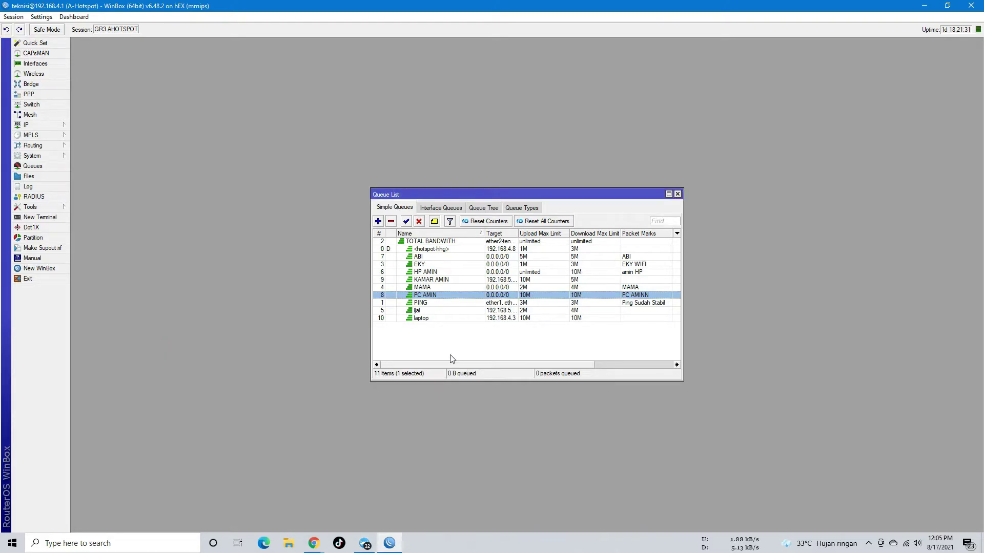
Review the general and advanced settings of the TOTAL BANDWITH parent queue, including its targets, and close it without changes
double_click(541, 242)
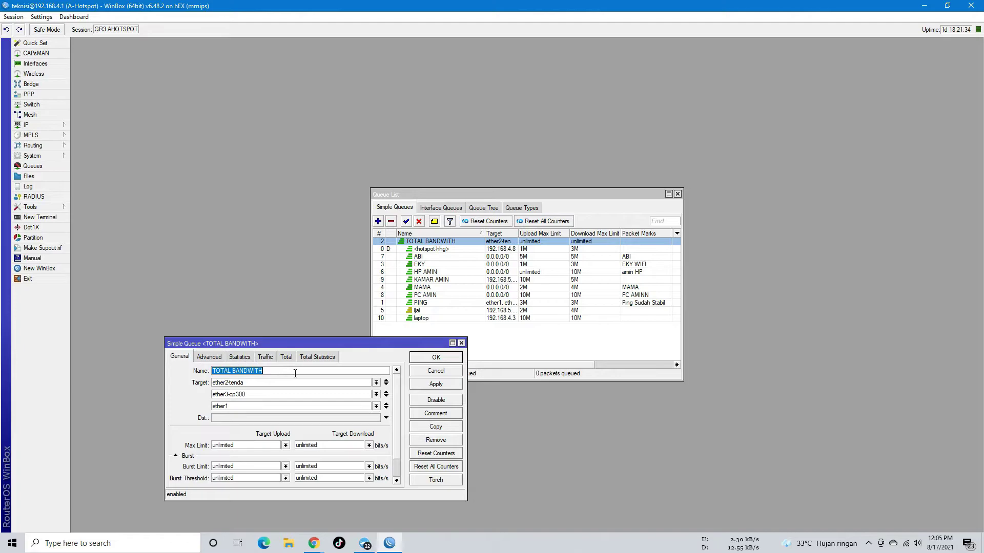
click(220, 358)
click(172, 357)
click(462, 343)
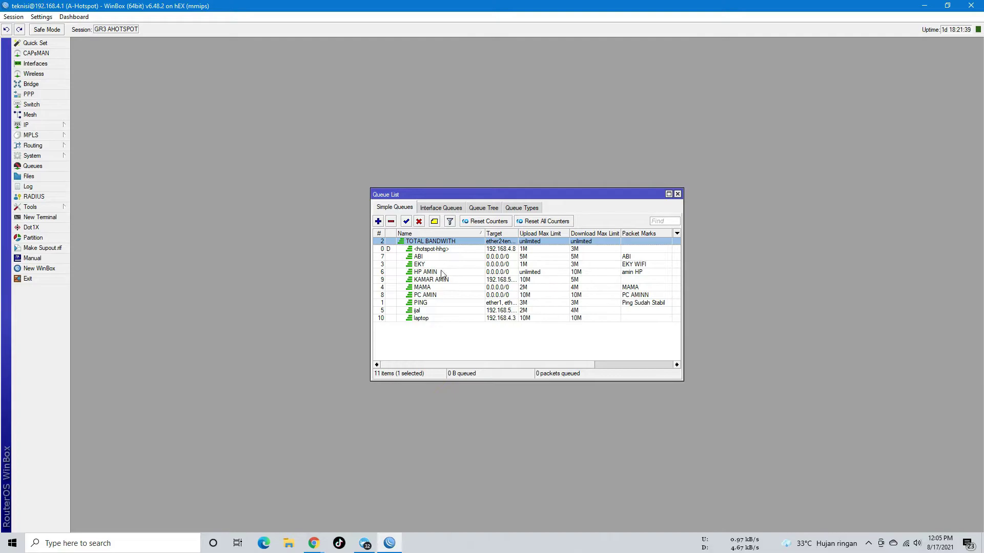
double_click(436, 244)
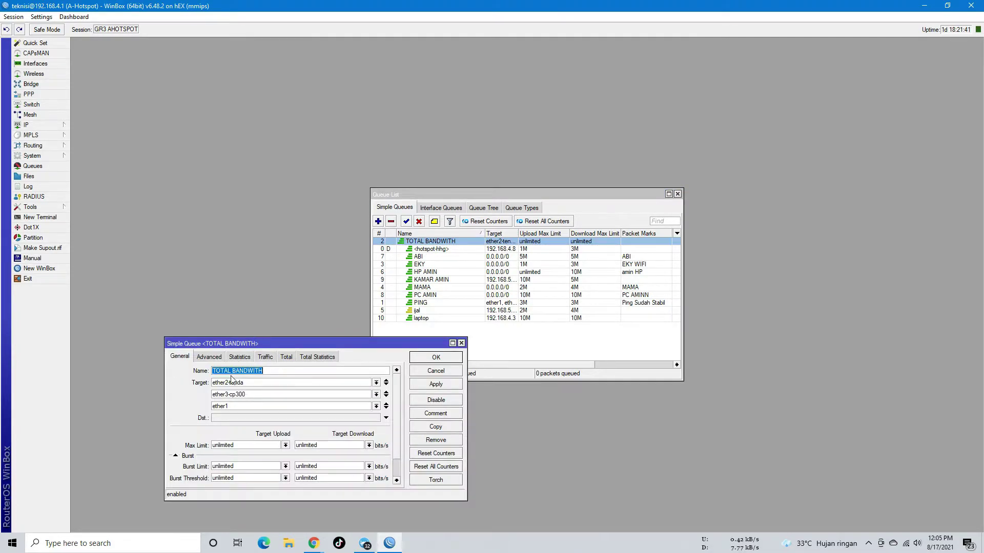
click(461, 344)
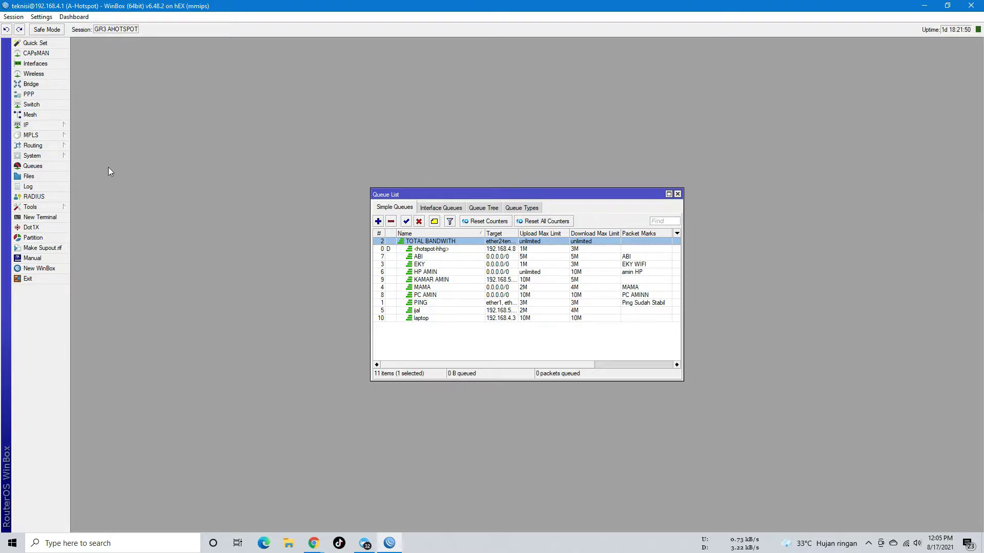
Remove the DHCP leases for 192.168.4.9 and 192.168.5.137 and close the DHCP Server window
click(48, 125)
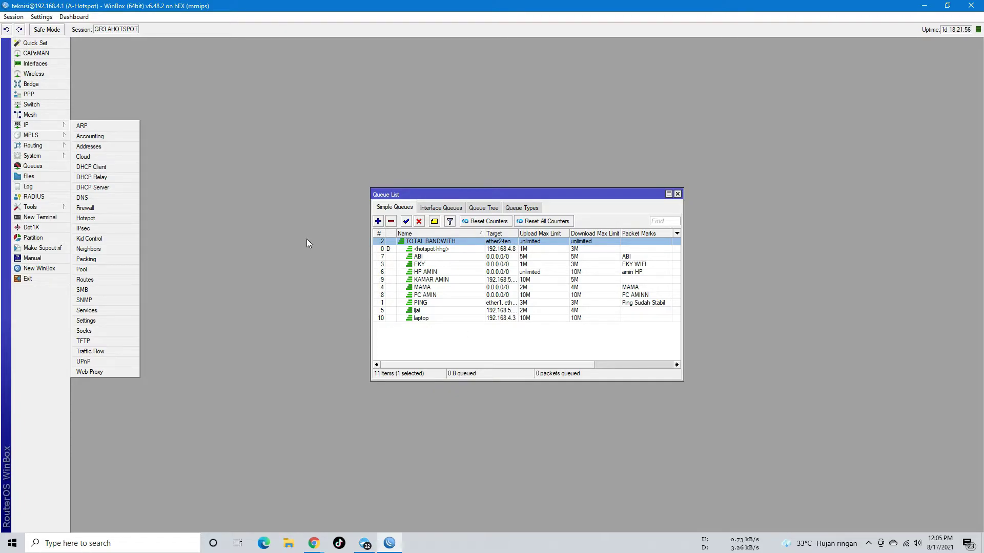
click(99, 189)
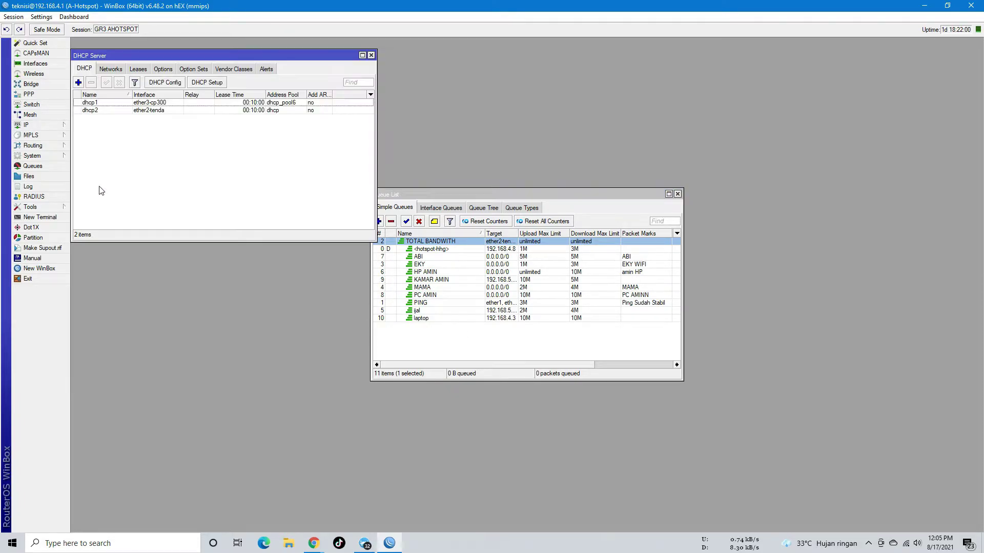
click(117, 70)
click(144, 72)
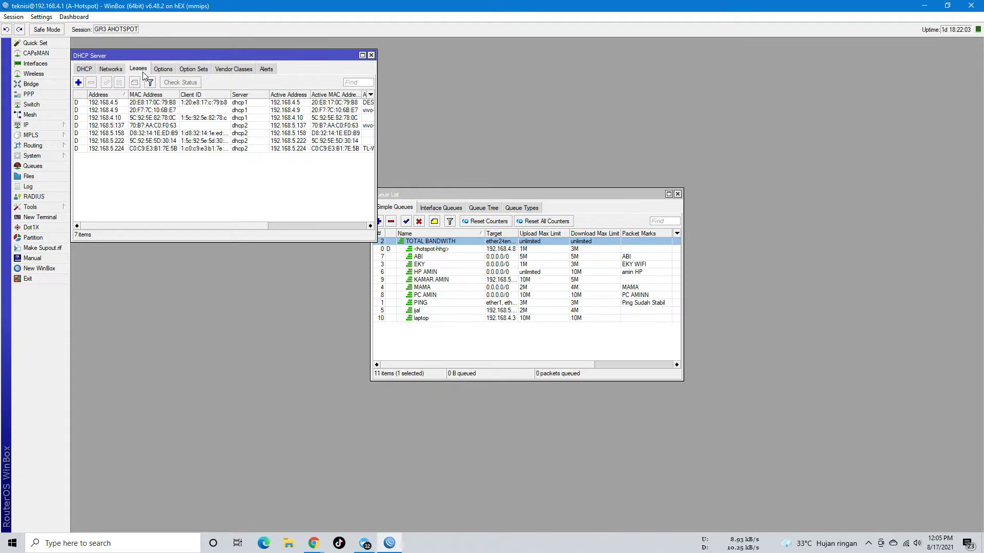
click(201, 127)
ctrl+click(132, 110)
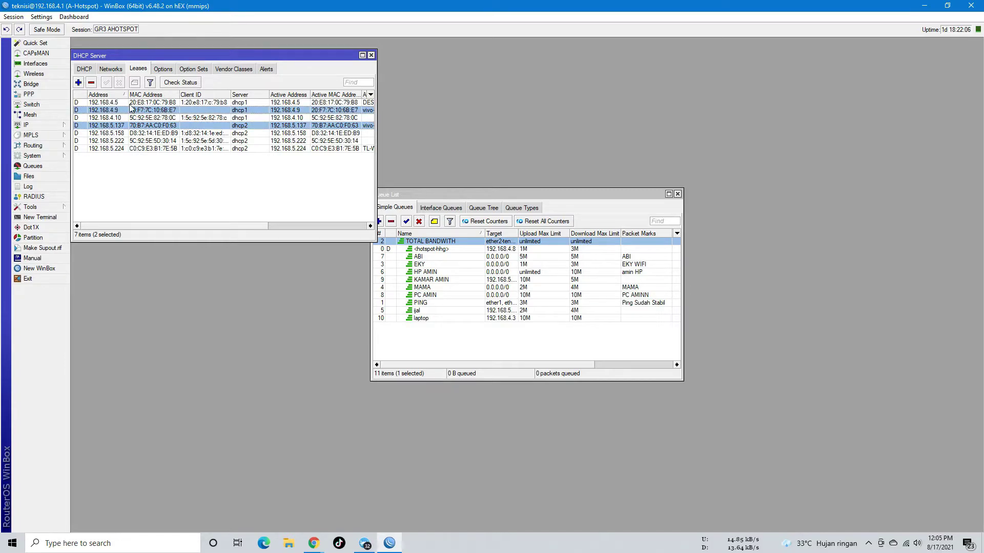
click(92, 83)
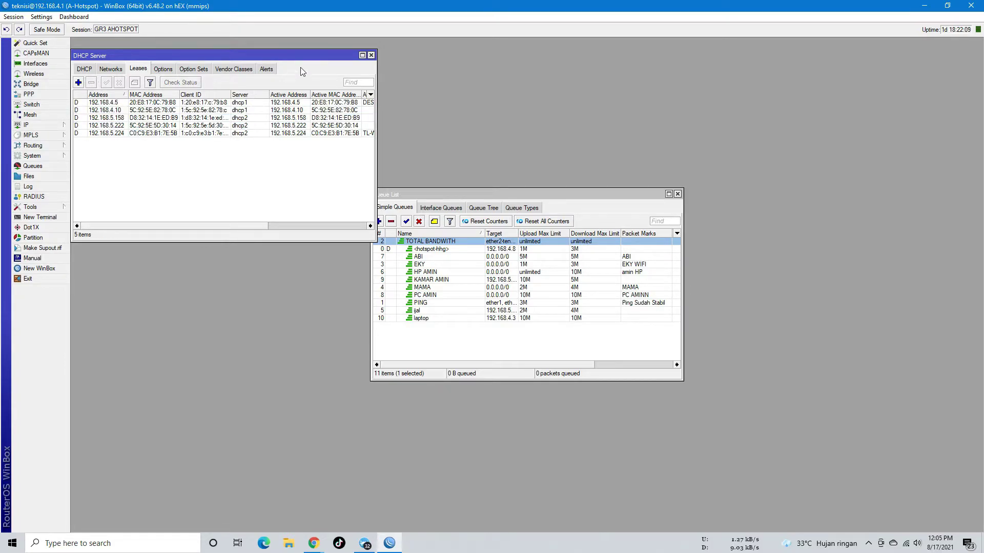
click(371, 55)
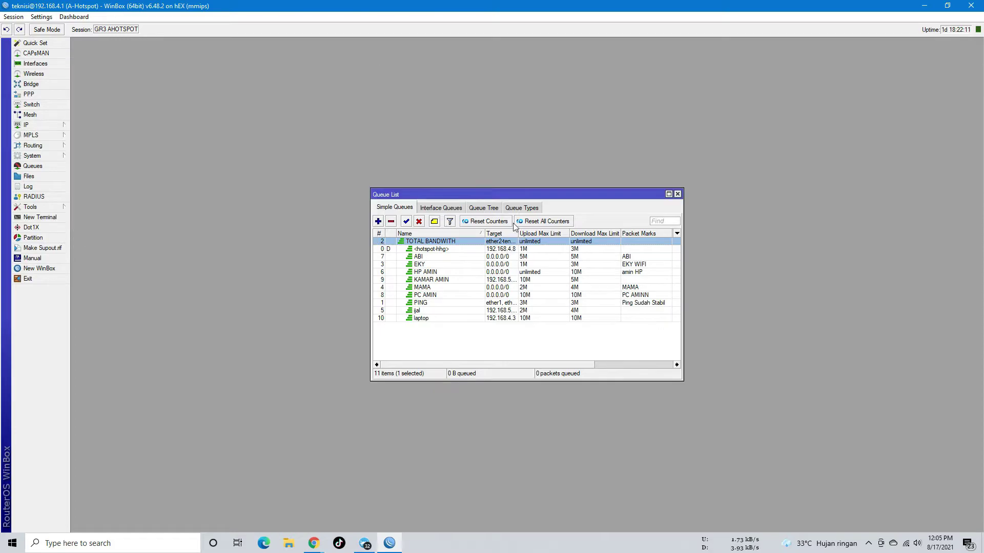
Point out the dynamic hotspot queue in the queue list and show the Hotspot user profiles
click(481, 250)
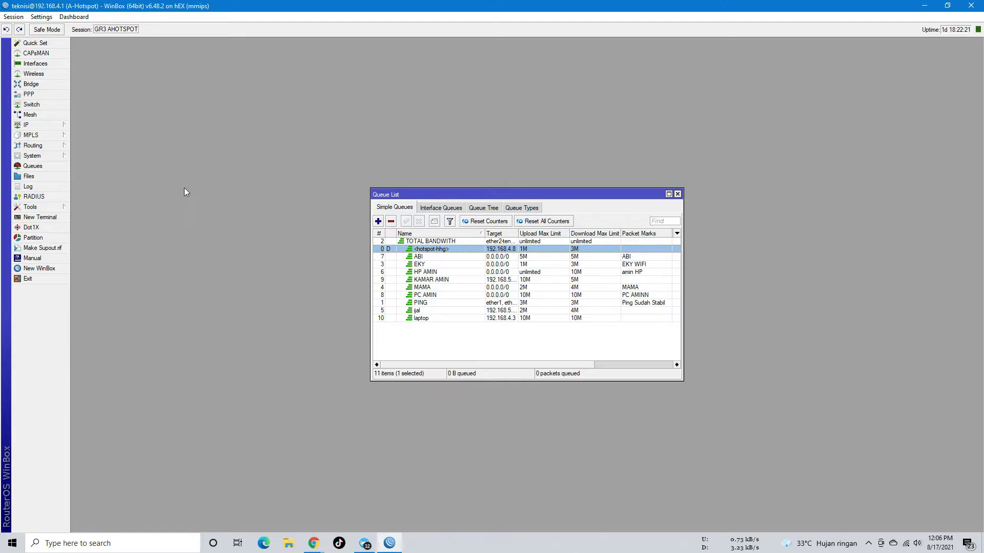
click(36, 125)
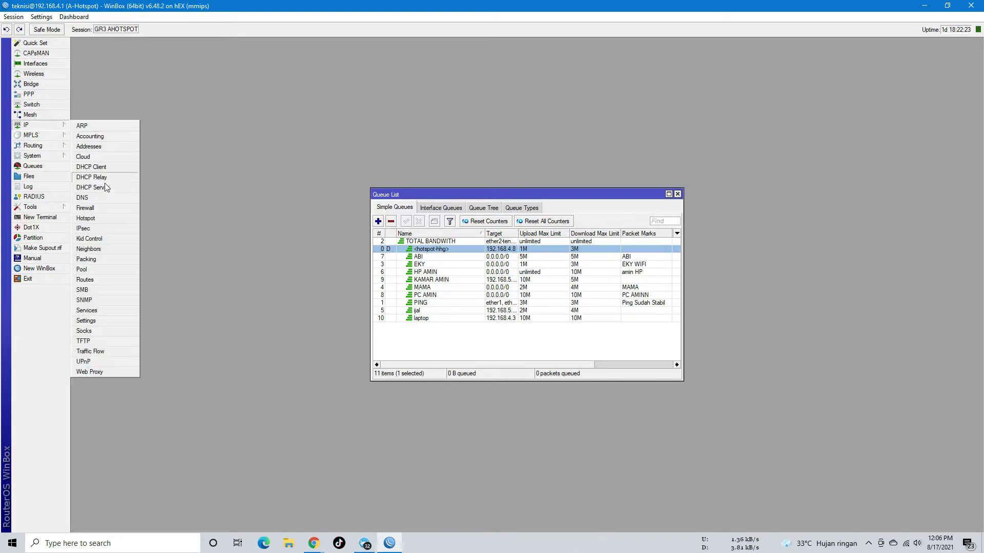
click(96, 219)
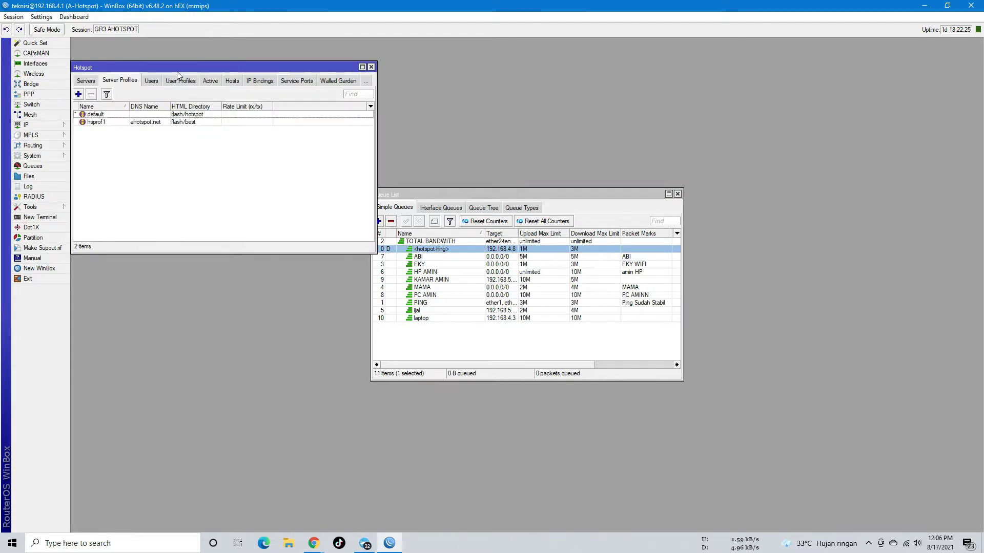
drag(179, 66, 260, 81)
click(258, 95)
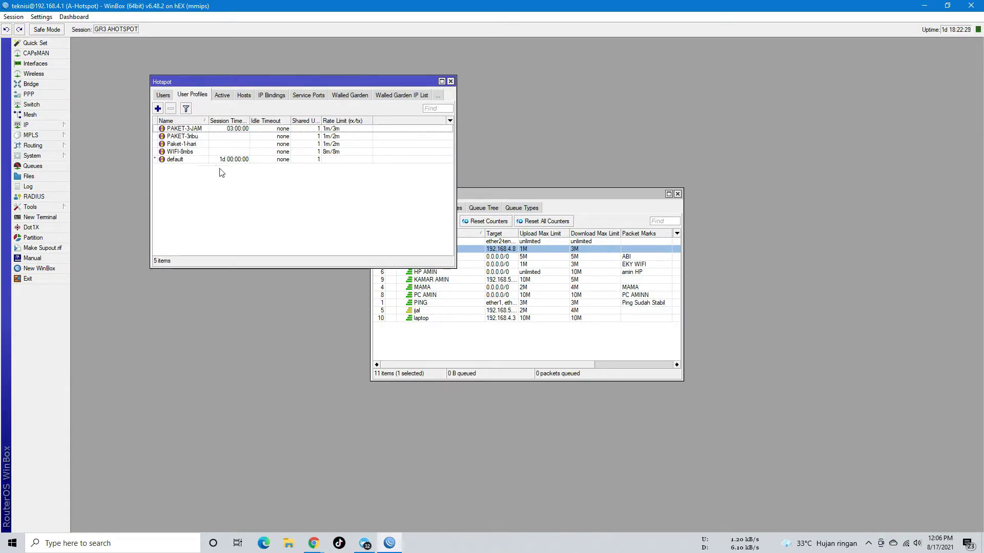
Check the PAKET-3-JAM user profile's rate limit and its parent queue options, keeping TOTAL BANDWITH selected
double_click(208, 131)
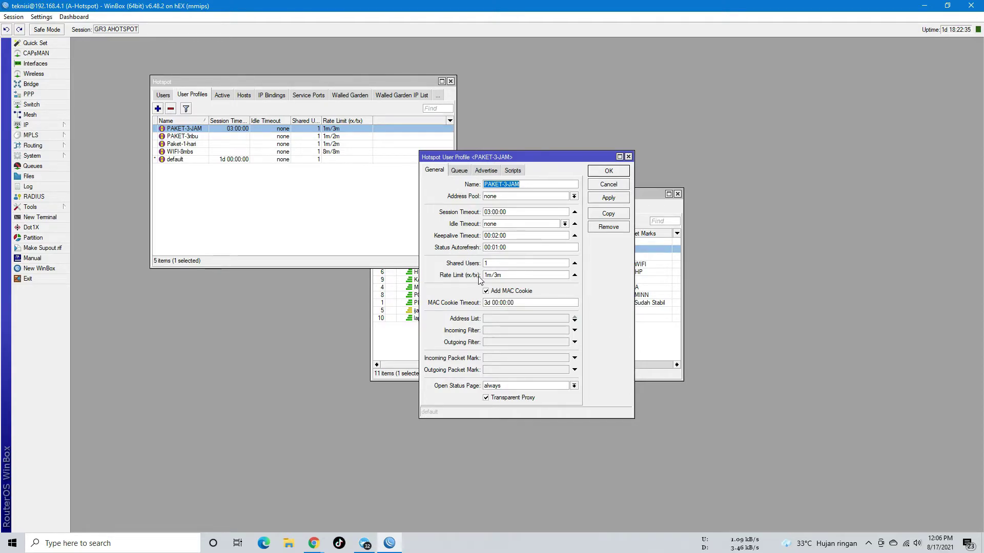
click(514, 276)
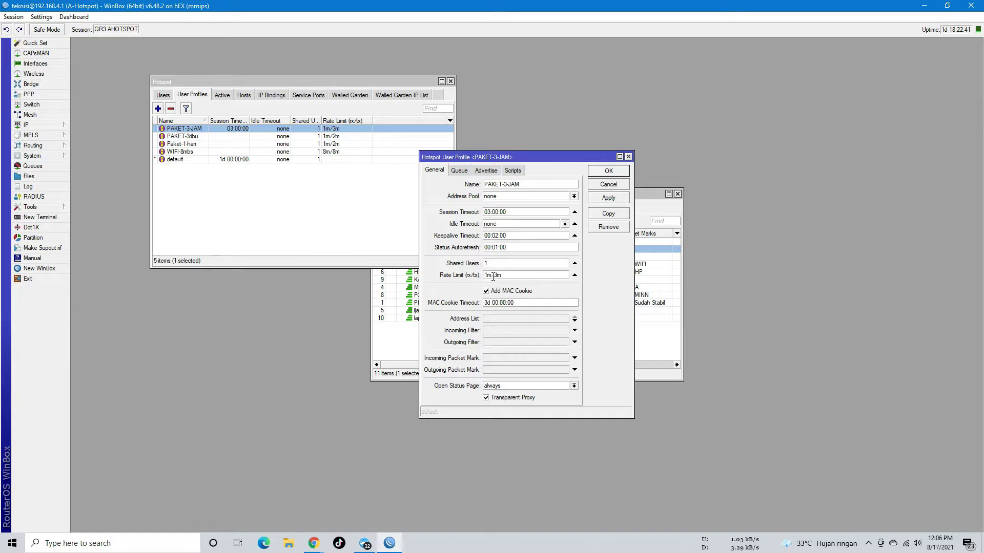
drag(519, 278, 498, 276)
click(463, 173)
click(490, 197)
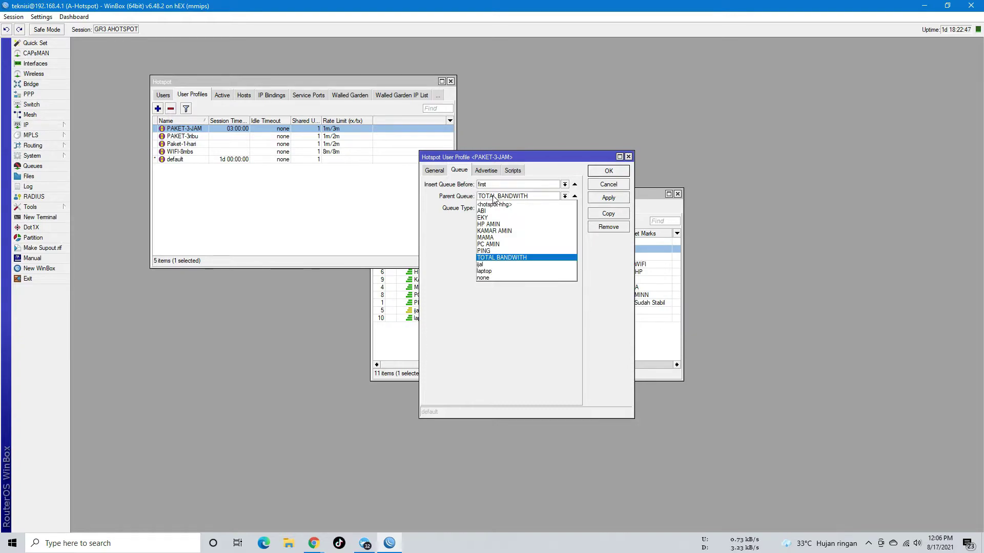
click(502, 258)
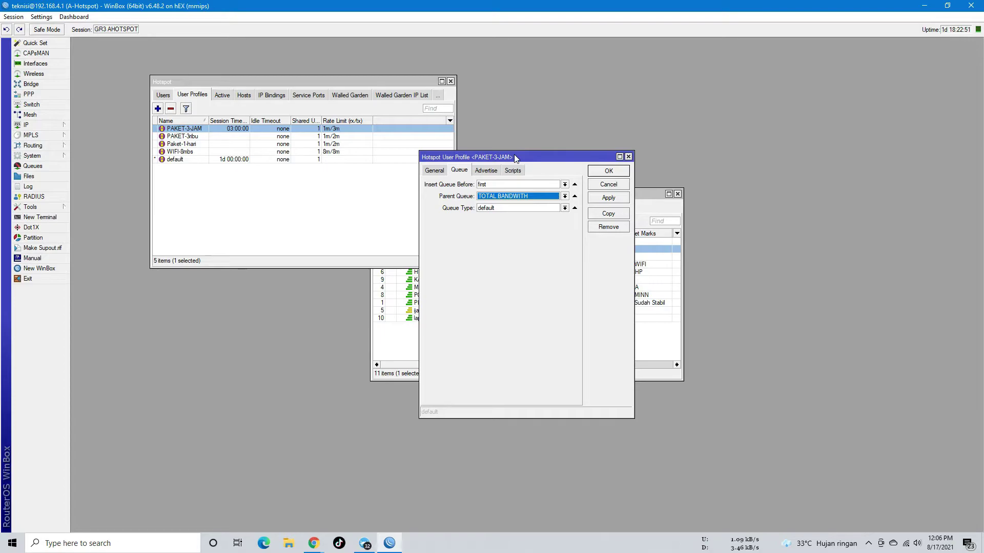
Move the PAKET-3-JAM profile clear of the queue list and compare its queue type and insertion order options with the existing queues
drag(515, 157, 757, 161)
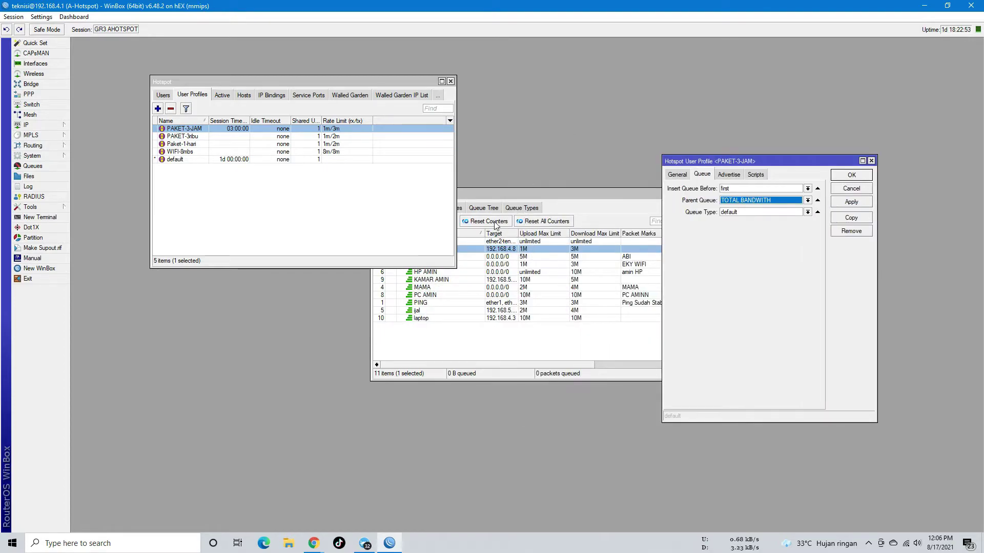
click(522, 265)
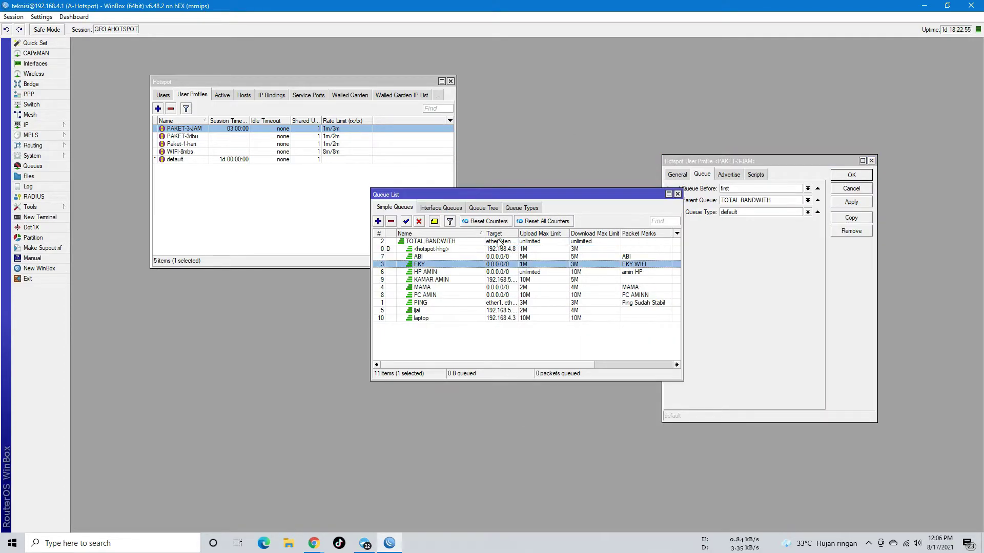
click(820, 302)
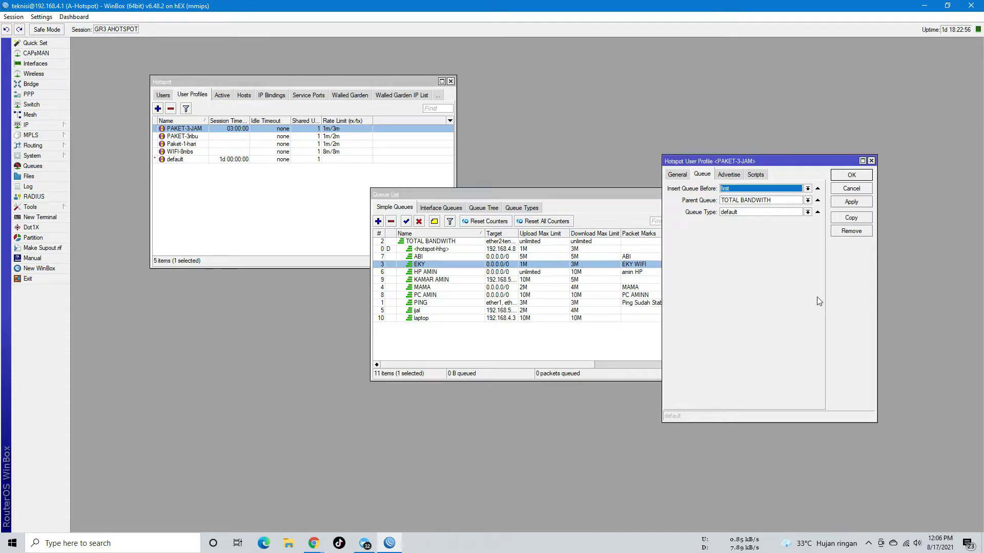
click(767, 212)
click(767, 212)
click(734, 189)
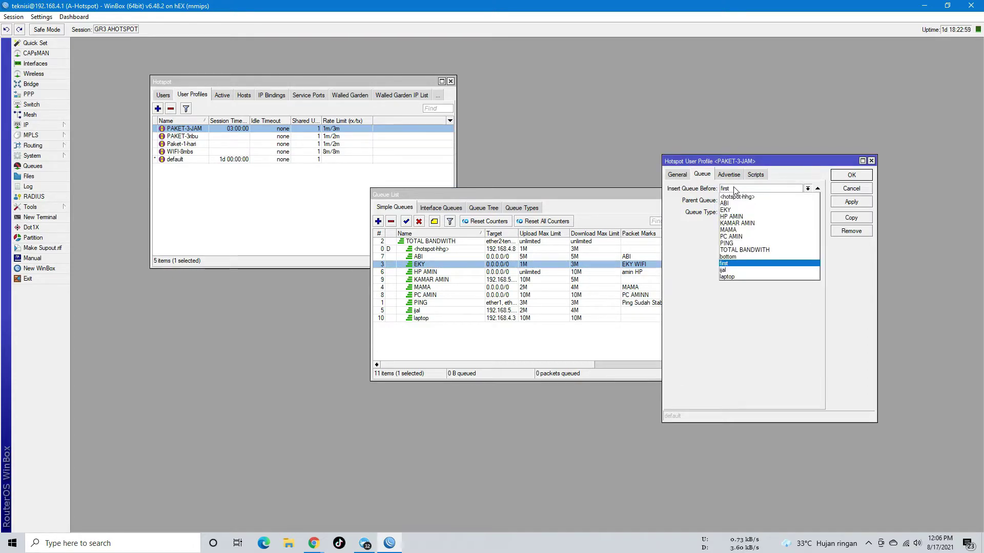
click(735, 189)
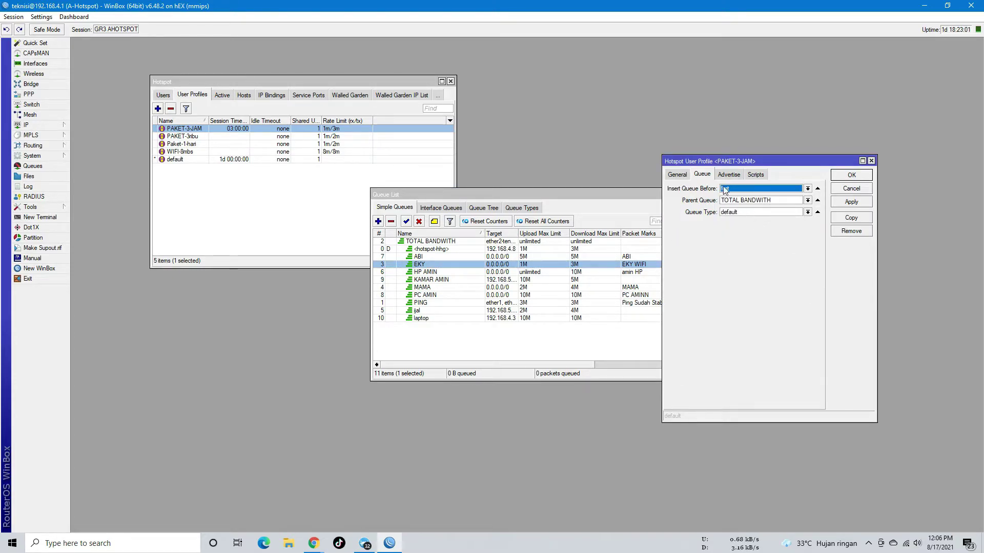
Recheck the PAKET-3-JAM profile's rate limit, and close both the profile and the queue list
click(678, 176)
drag(745, 279, 719, 275)
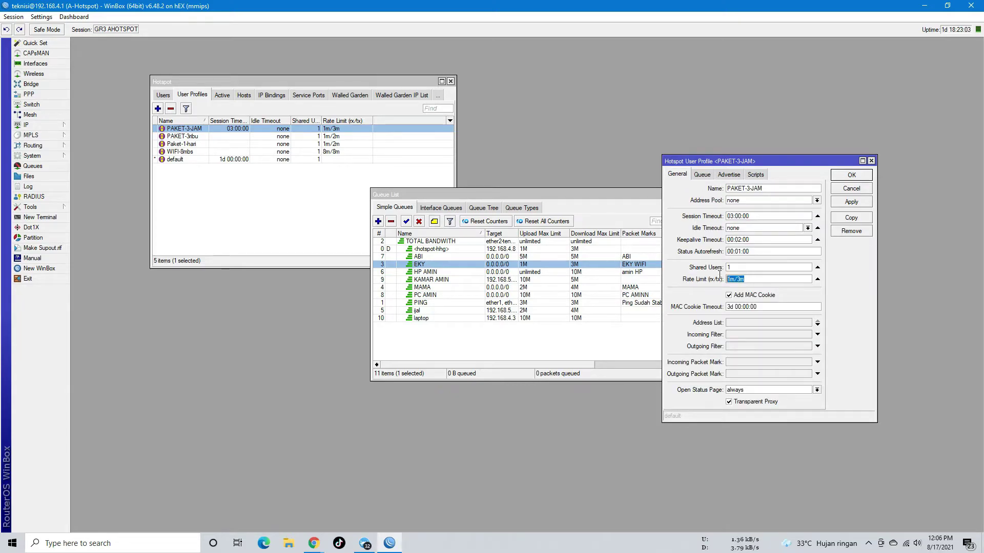
click(871, 161)
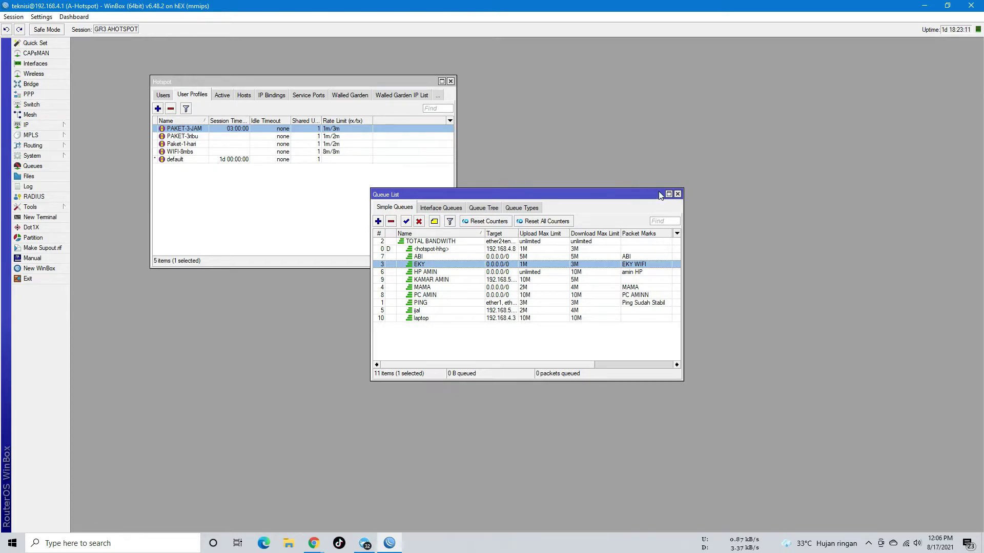
click(677, 194)
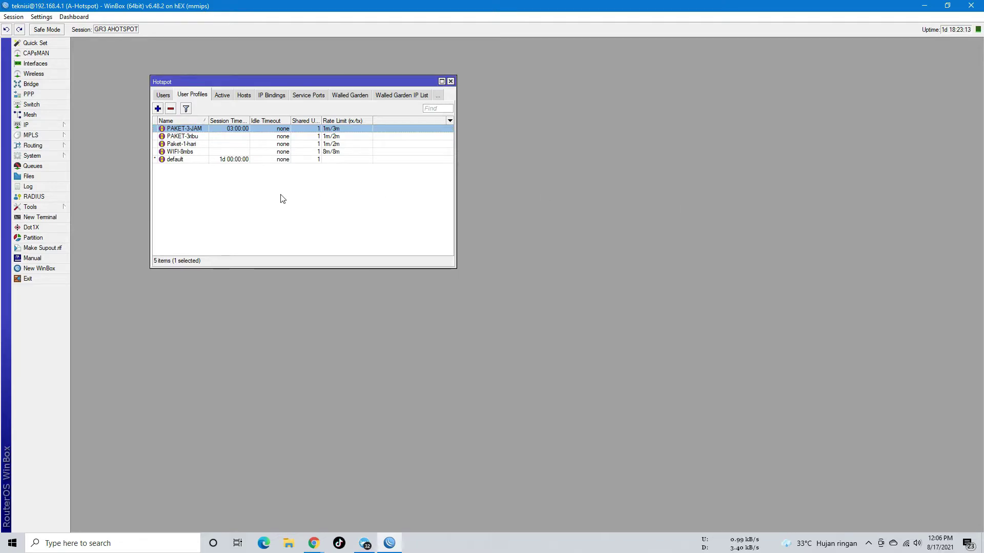
Show the DHCP server leases again and move their window over the Hotspot window
click(40, 125)
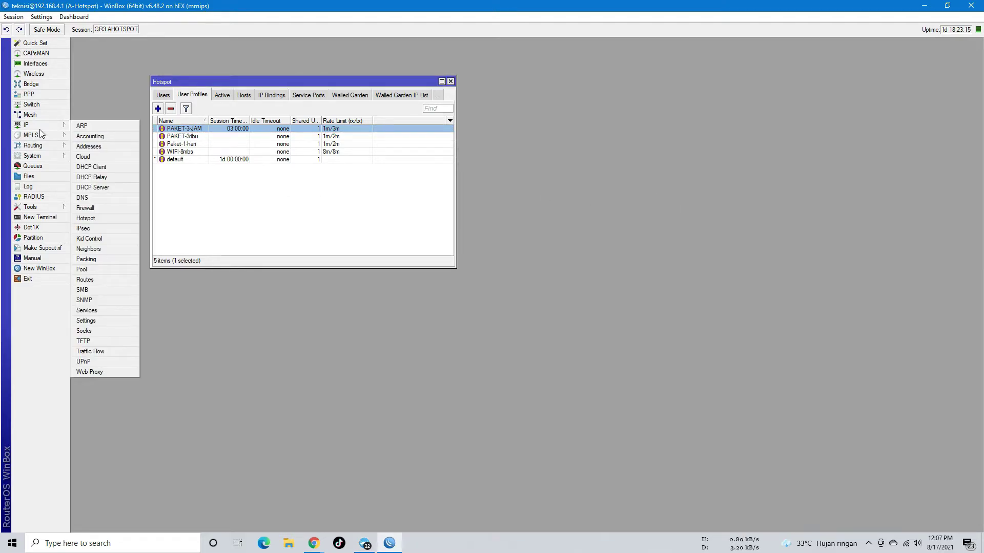
click(101, 190)
drag(155, 59, 308, 135)
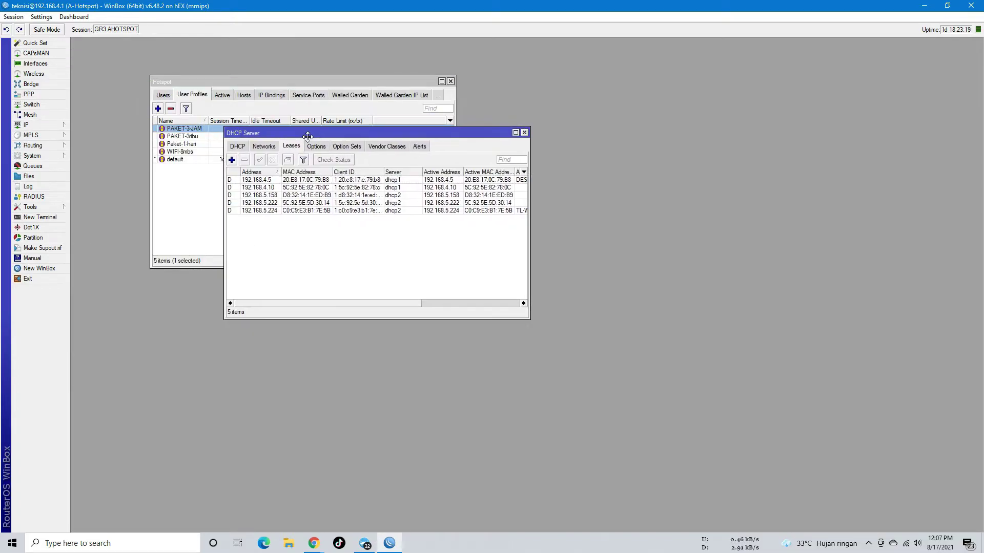
Widen the DHCP Server window to show all lease columns, and inspect the general details of the 192.168.4.10 lease
drag(529, 193, 691, 193)
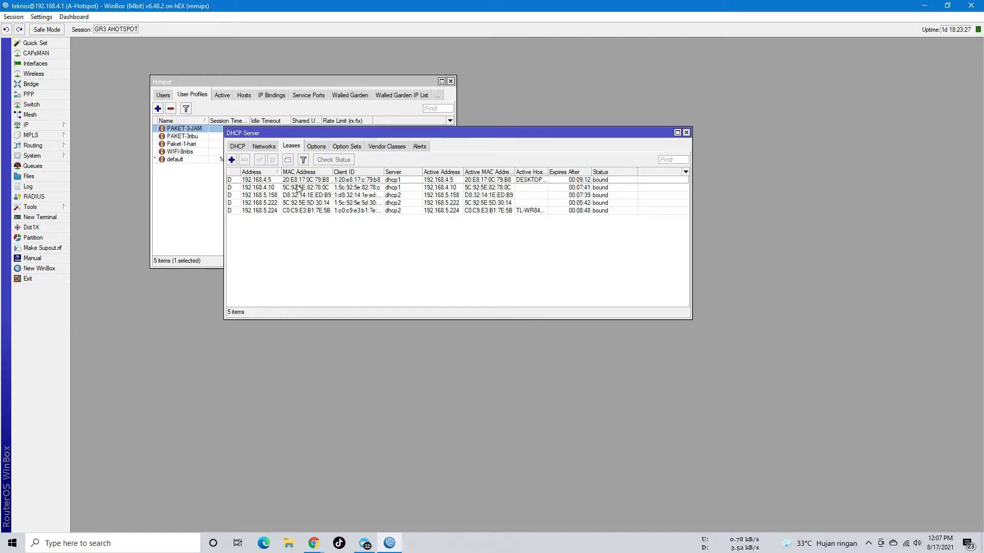
double_click(455, 192)
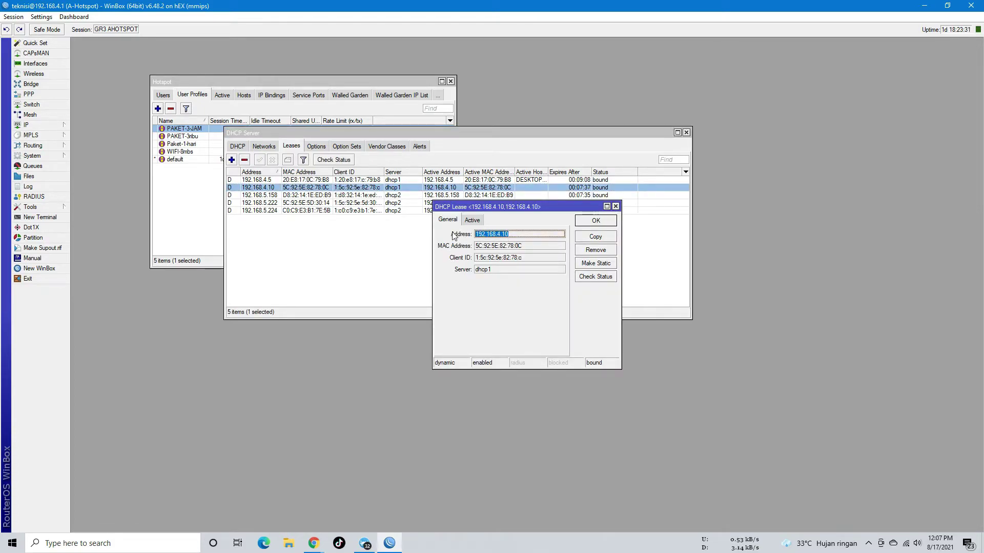
click(615, 207)
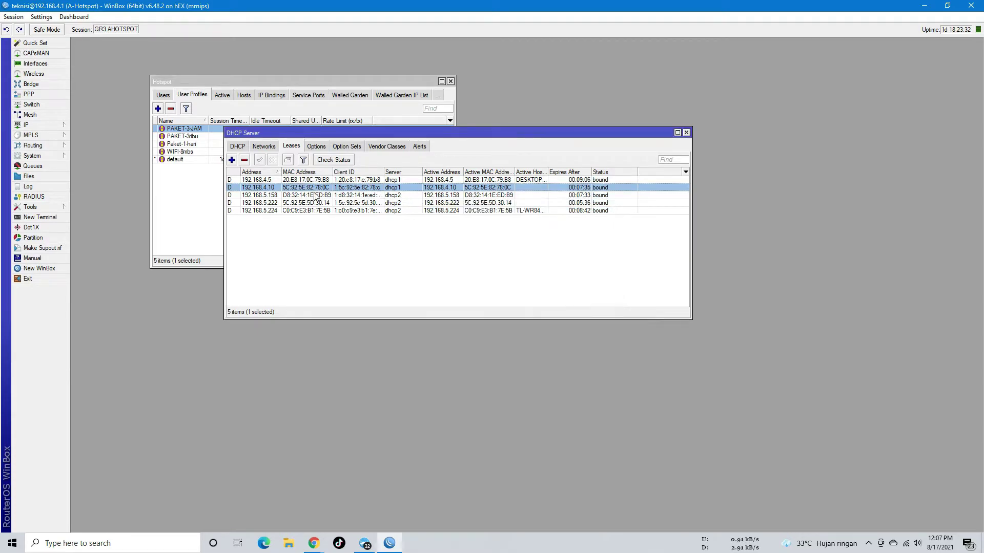
Start a new simple queue with a maximum upload limit of 2M, keeping its form clear of the queue names
click(44, 165)
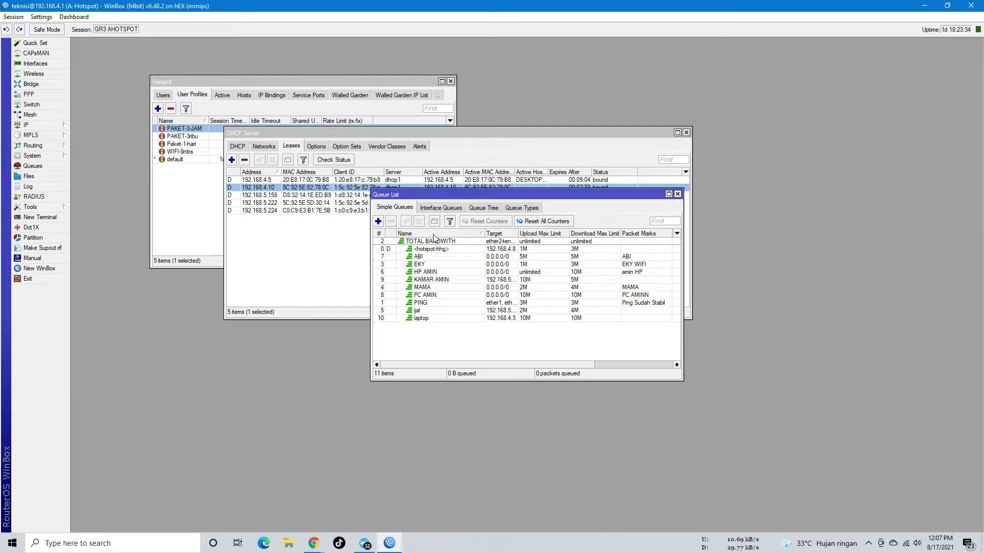
click(378, 222)
drag(289, 338, 616, 211)
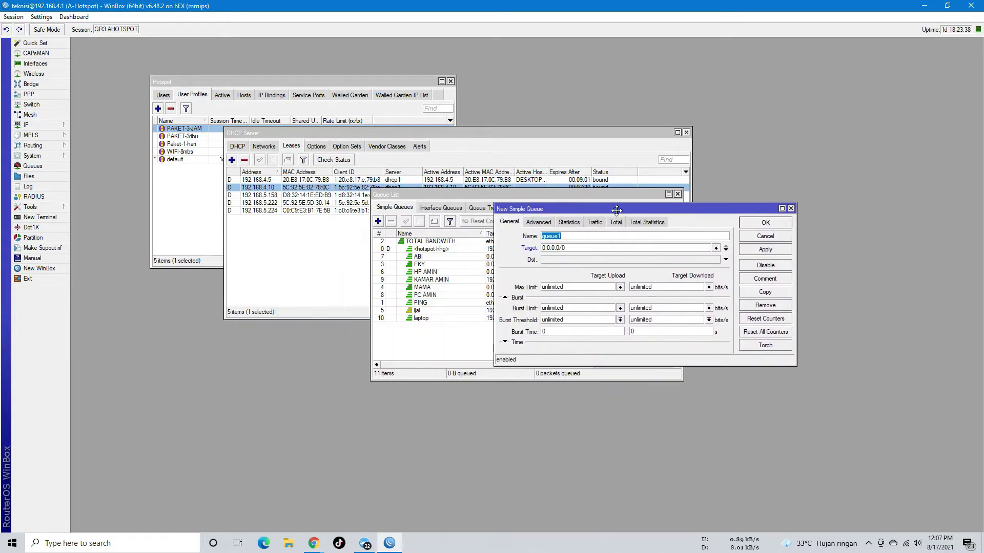
click(620, 288)
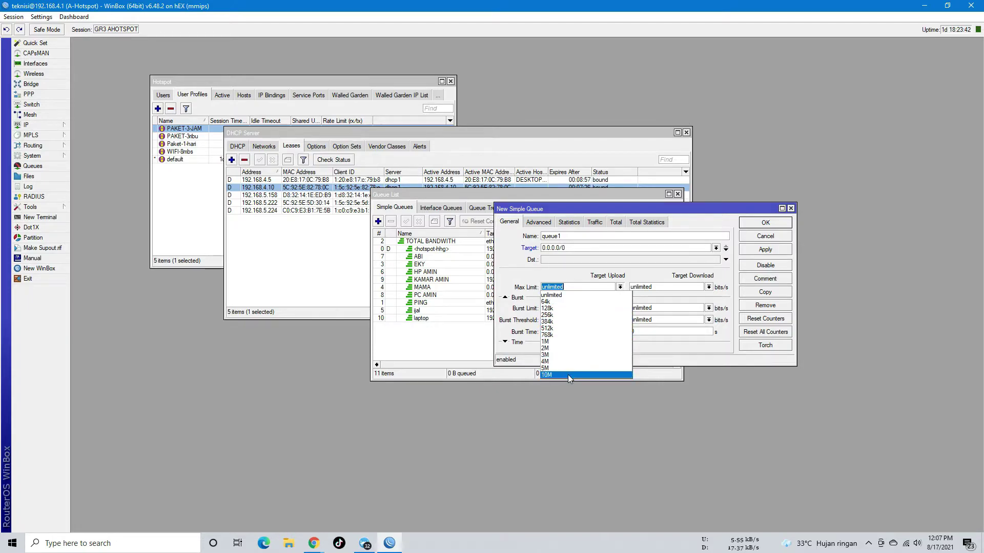
click(567, 350)
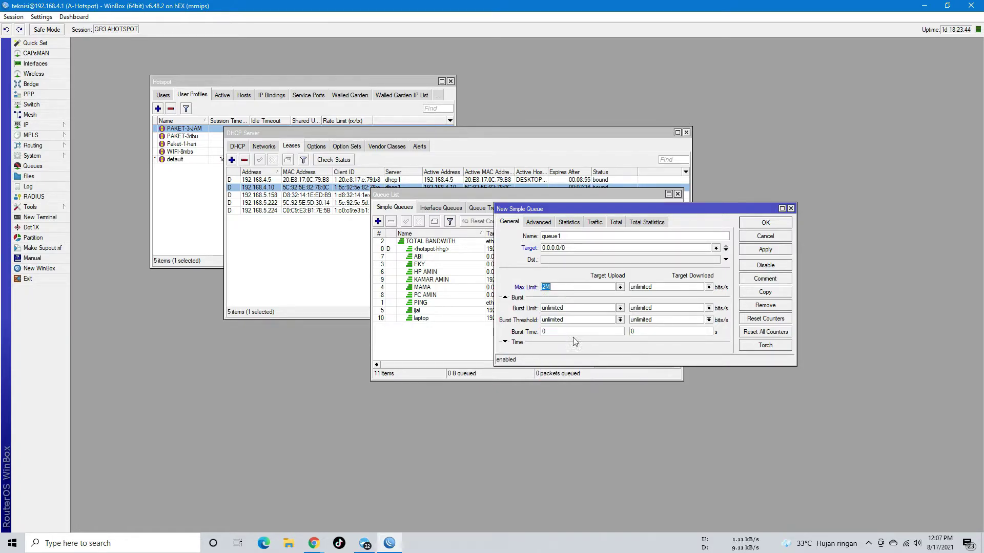
Name the new queue Limitiasi, target it at 192.168.4.10, and set its maximum download limit to 1M
double_click(550, 236)
text(Limitiasi)
drag(573, 249, 528, 249)
text(192.168.4.10)
click(709, 287)
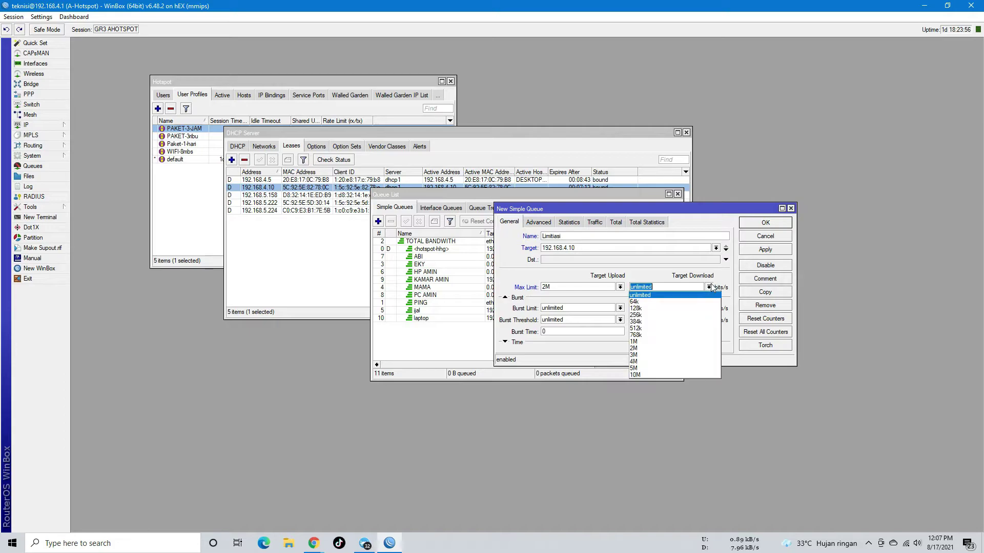
click(646, 343)
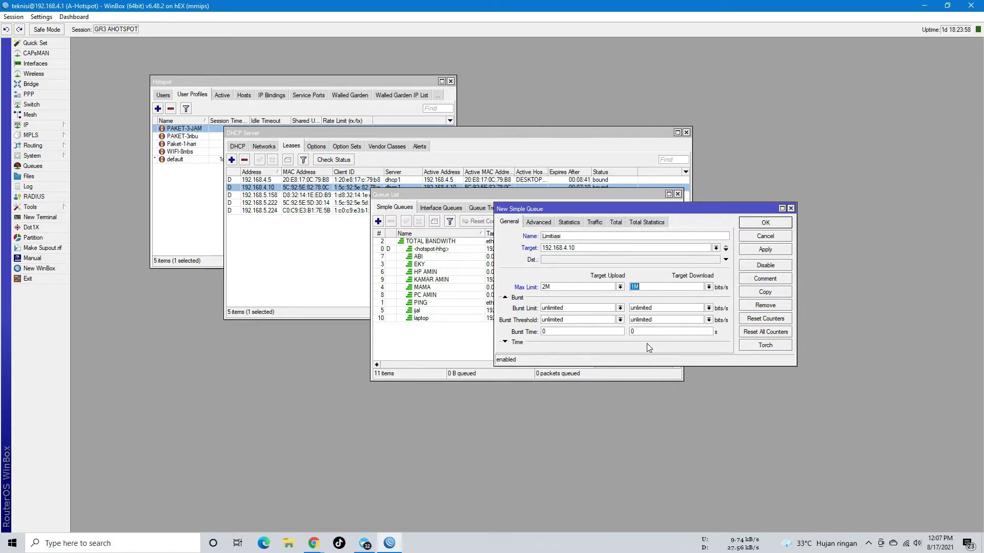
Set the Limitiasi queue's types to pcq-upload-default for upload and pcq-download-default for download
click(547, 224)
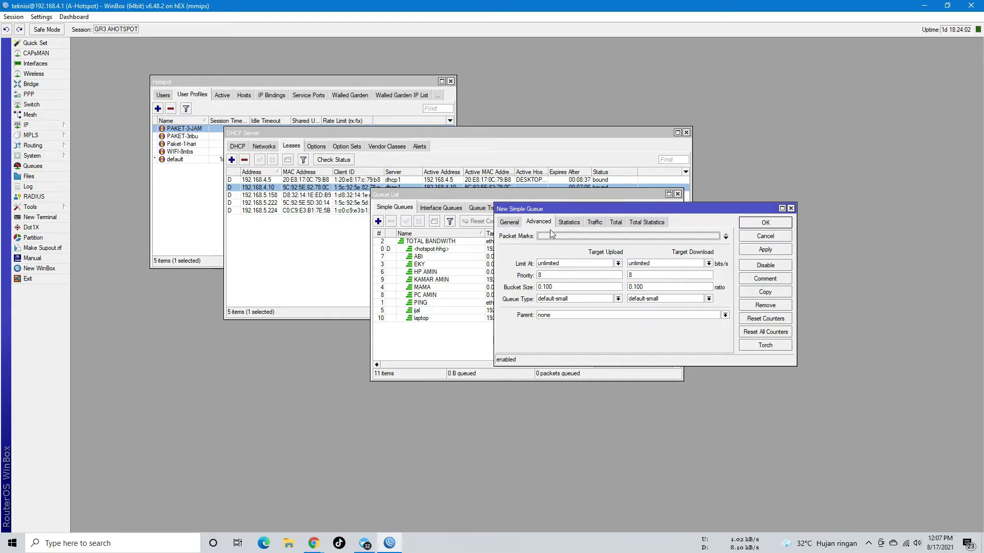
click(618, 301)
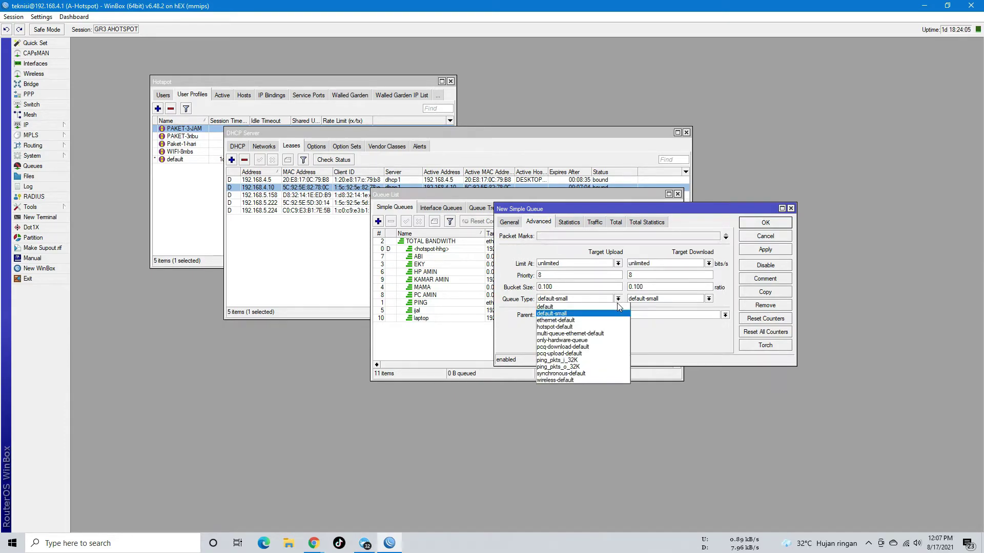
click(589, 354)
click(693, 300)
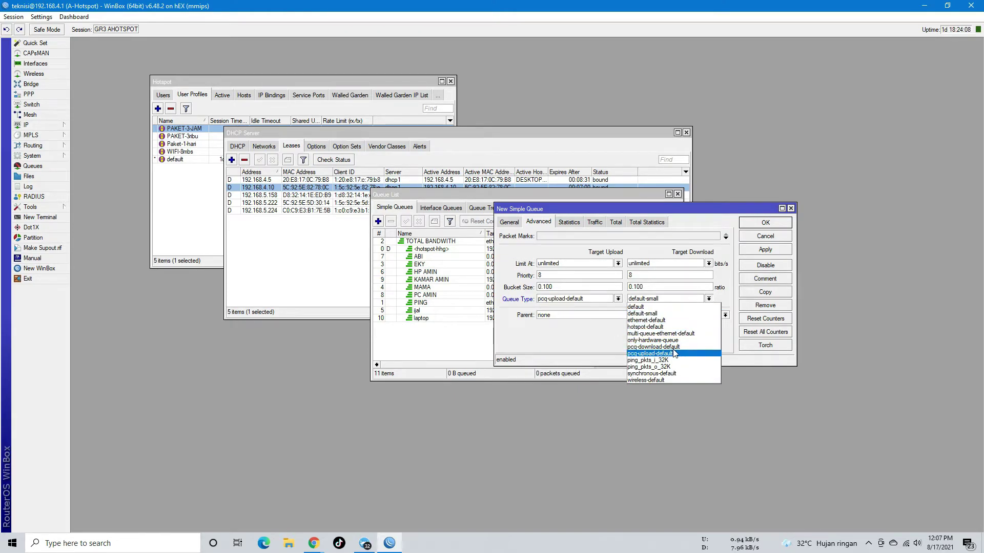
click(675, 347)
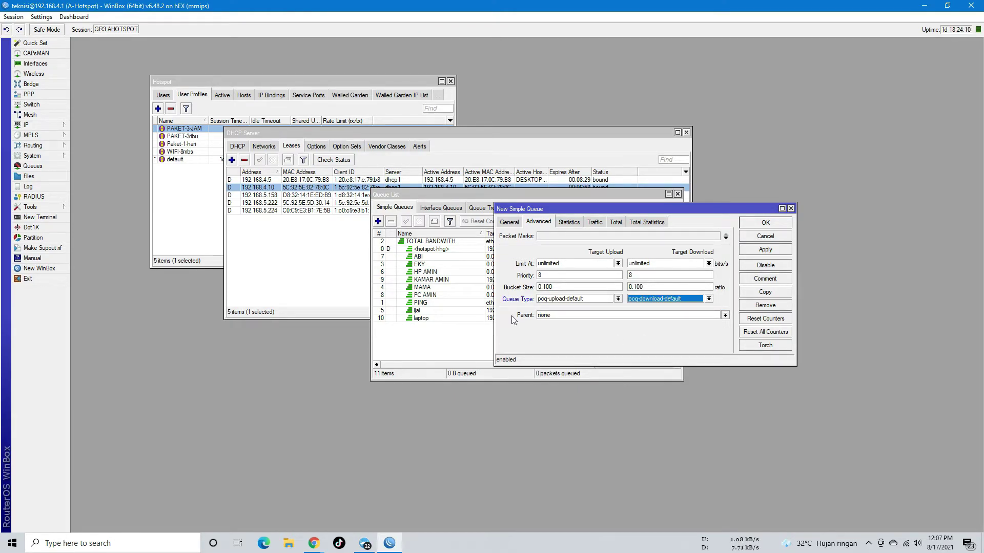
Assign TOTAL BANDWITH as the Limitiasi queue's parent, and save the queue
click(575, 316)
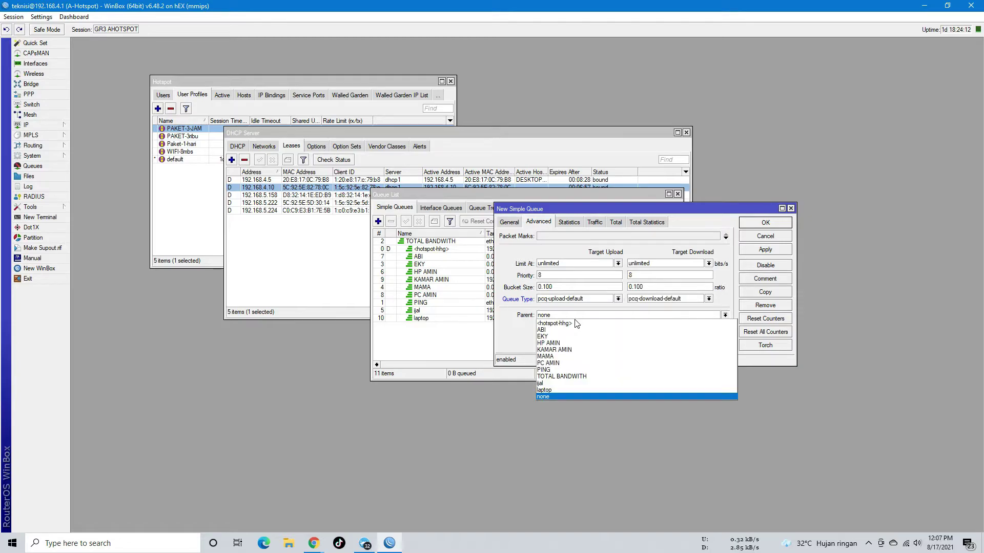
click(562, 376)
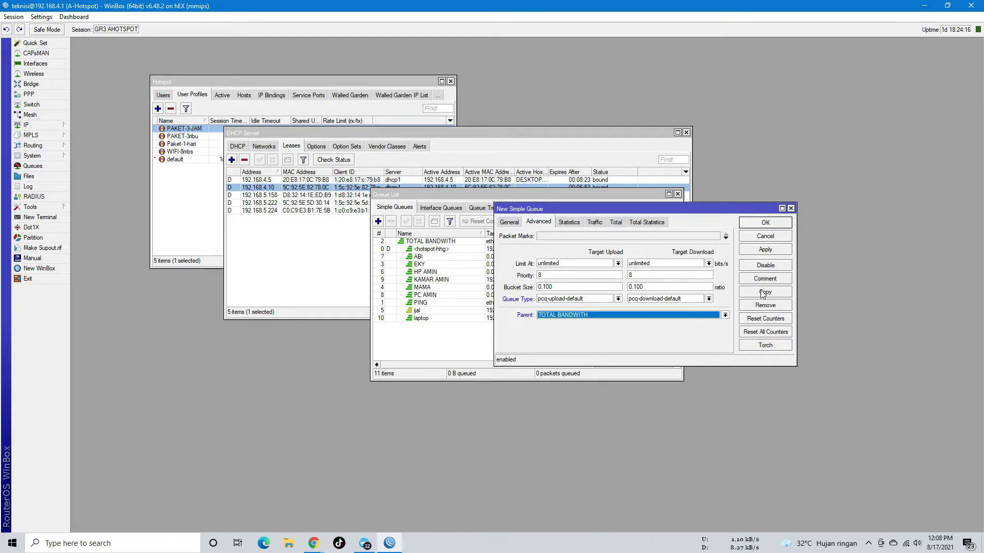
click(766, 250)
click(775, 223)
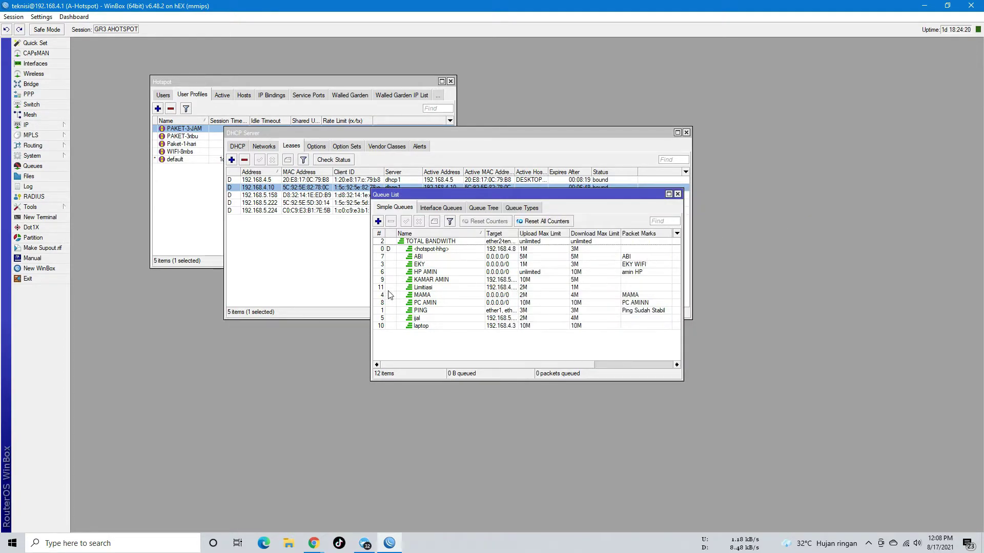
Delete the Limitiasi queue, and bring the DHCP leases back in front of the queue list
click(434, 289)
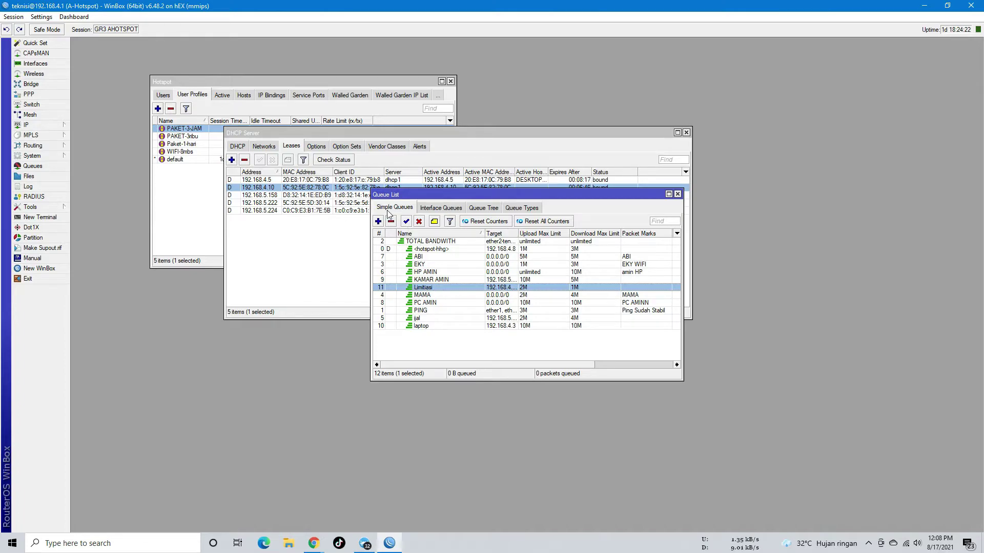
click(390, 220)
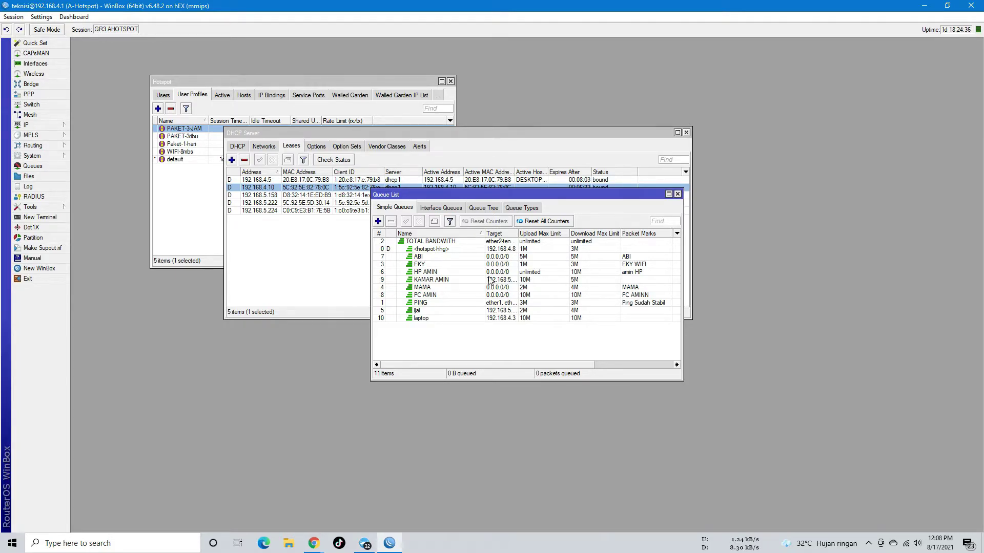
click(519, 244)
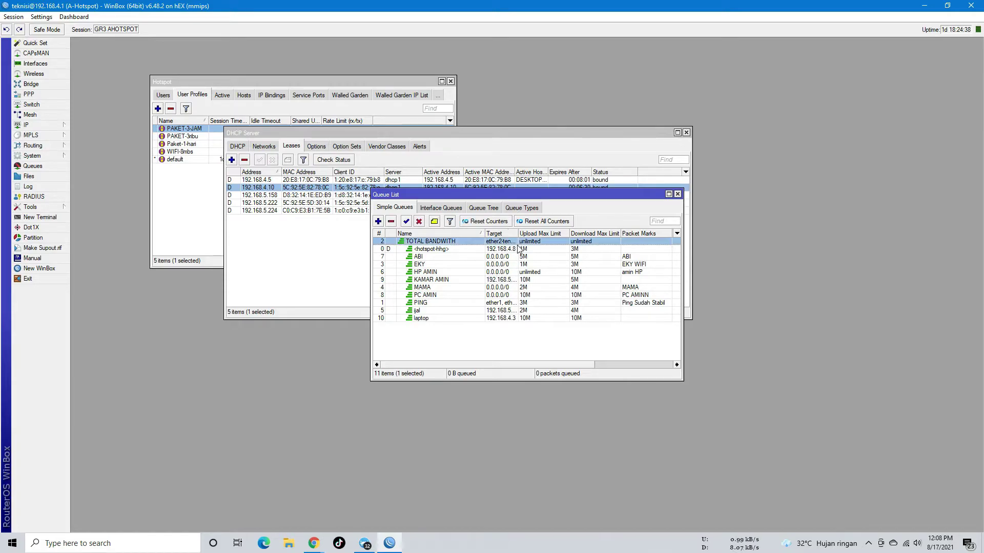
click(287, 203)
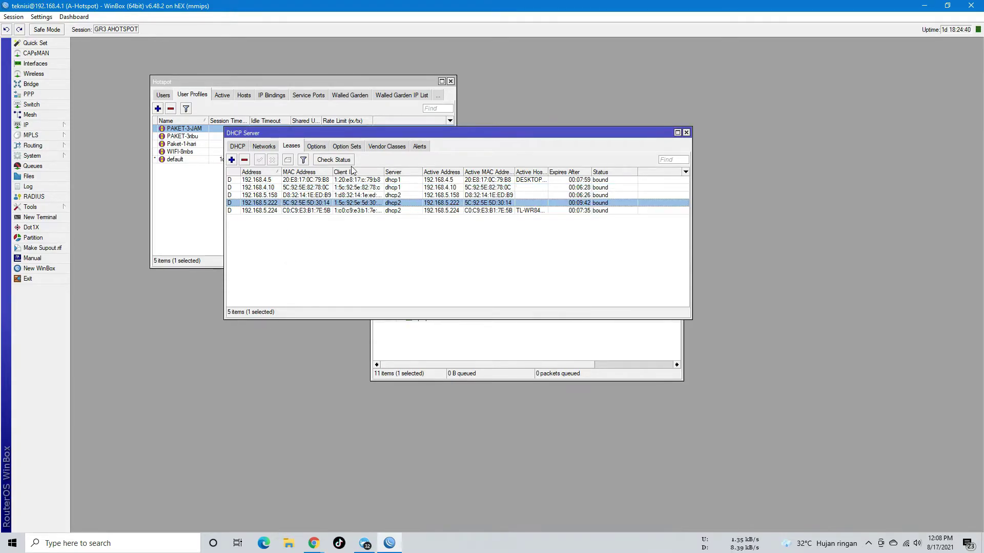
Review the router's DNS settings, covering both server addresses and the Allow Remote Requests option, and reapply them
click(31, 124)
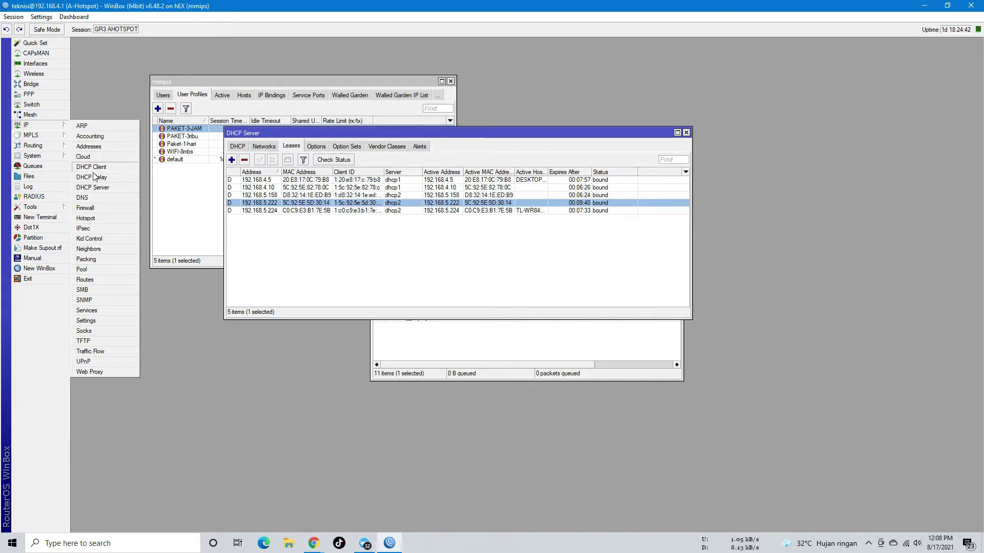
click(87, 198)
drag(522, 191, 375, 185)
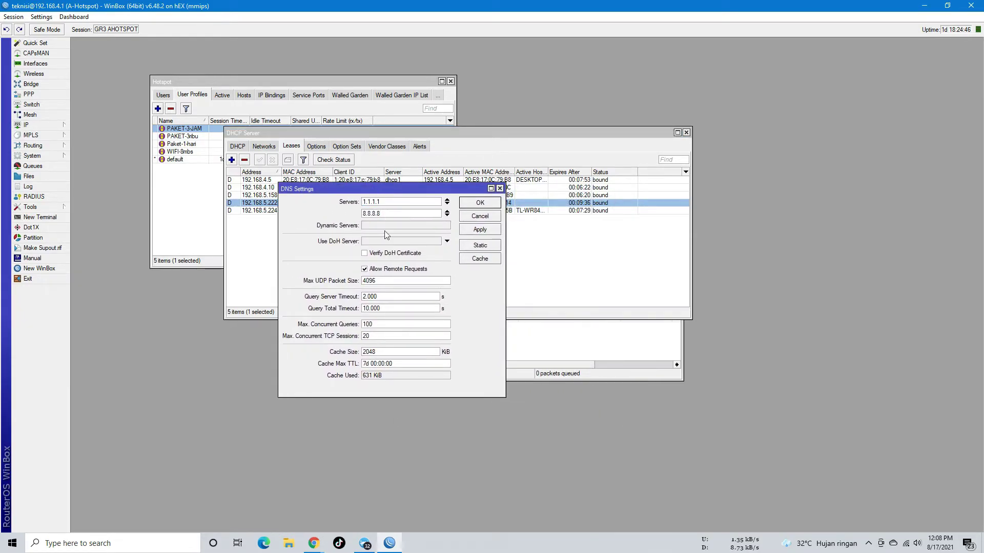
drag(384, 201, 358, 203)
click(367, 203)
drag(384, 214, 364, 216)
click(373, 270)
click(480, 231)
click(472, 231)
Flush the router's DNS cache, and close the cache list and the DNS settings
click(478, 260)
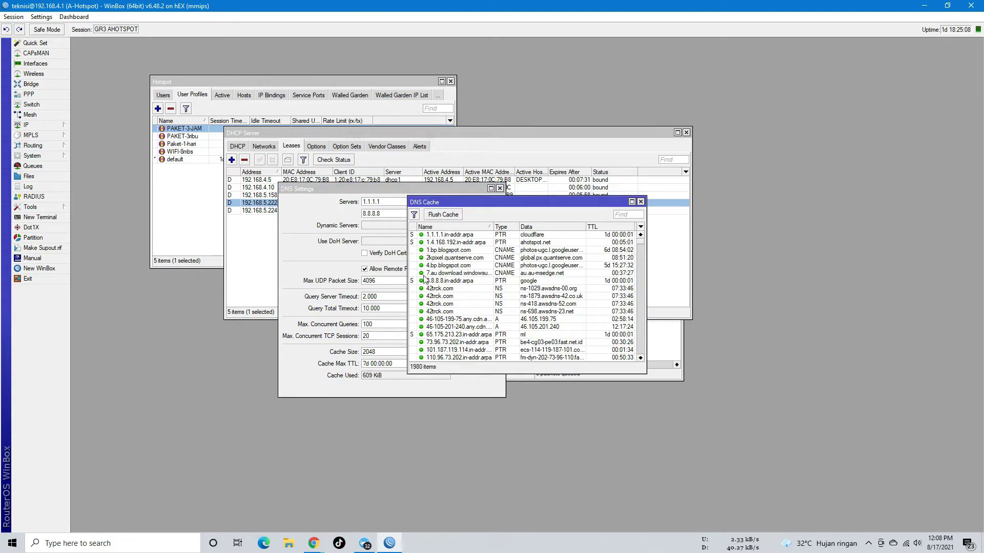
click(454, 218)
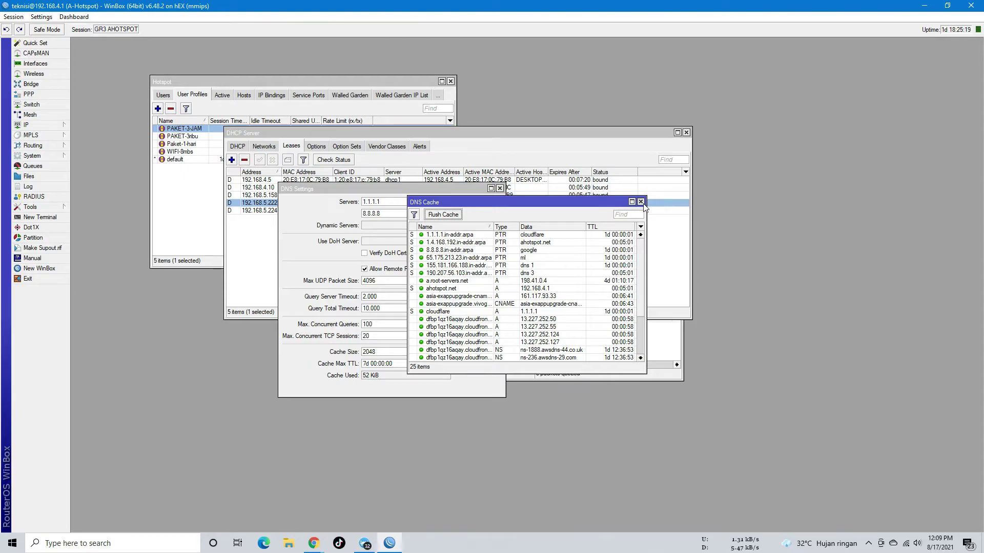
click(640, 202)
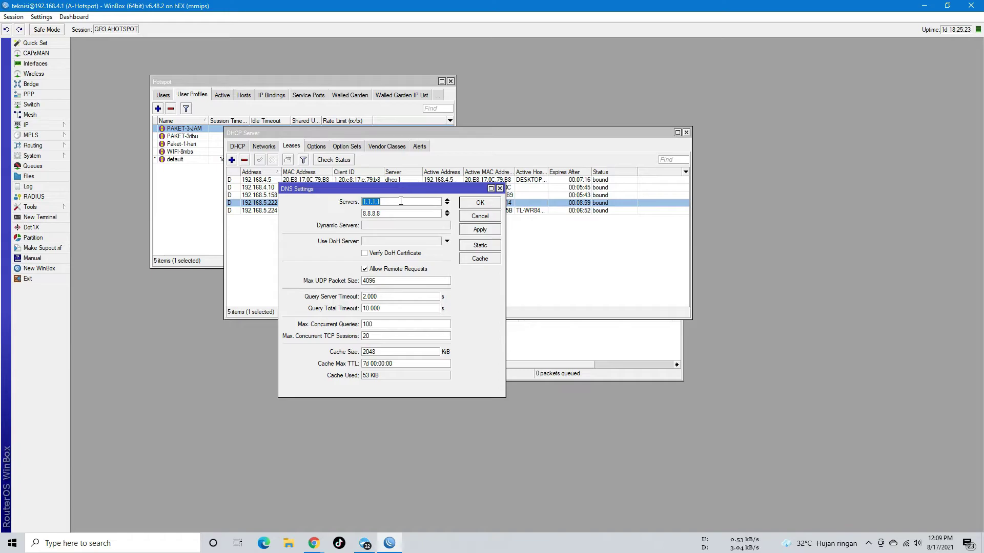
click(499, 188)
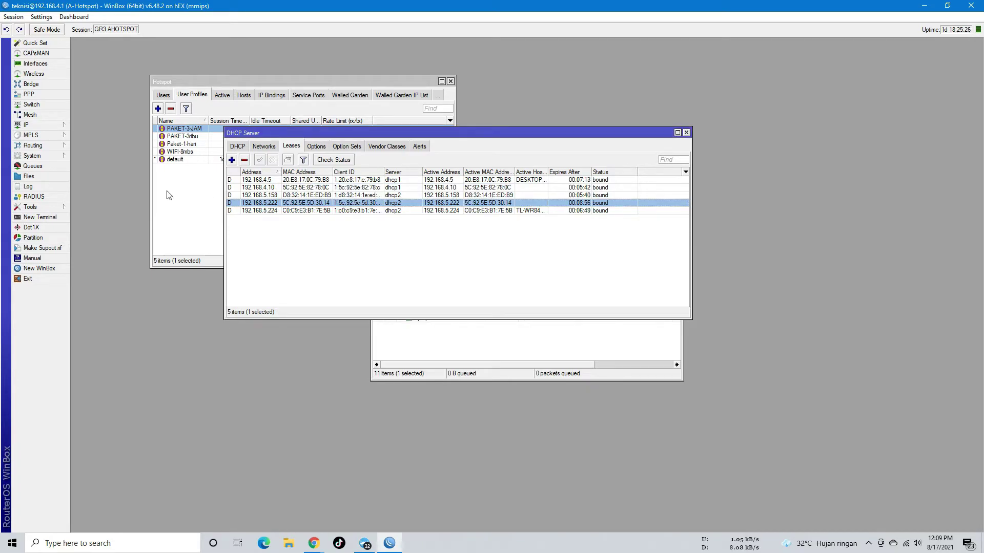
Check the peer DNS, peer NTP and default route settings of the ether1 DHCP client, and close its windows
click(65, 128)
click(107, 168)
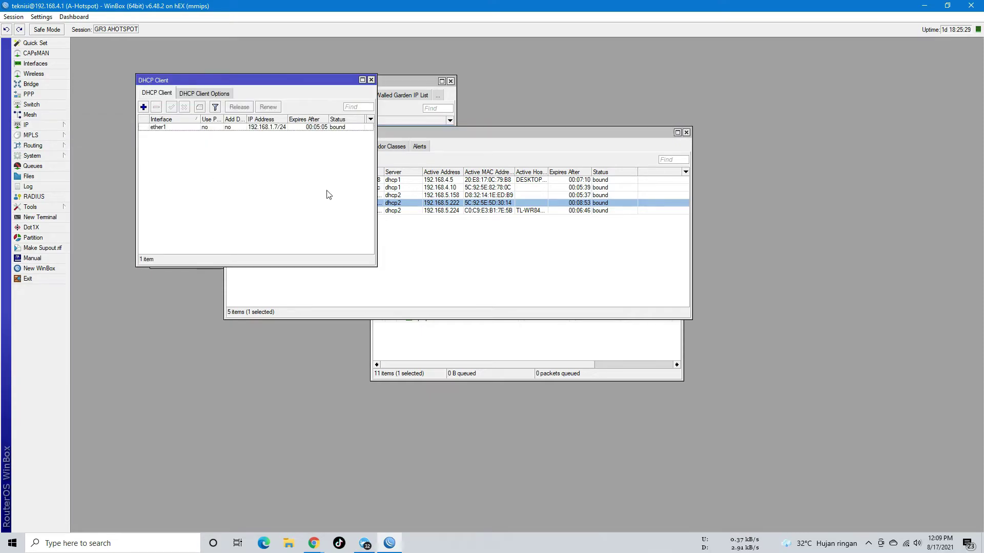
double_click(270, 128)
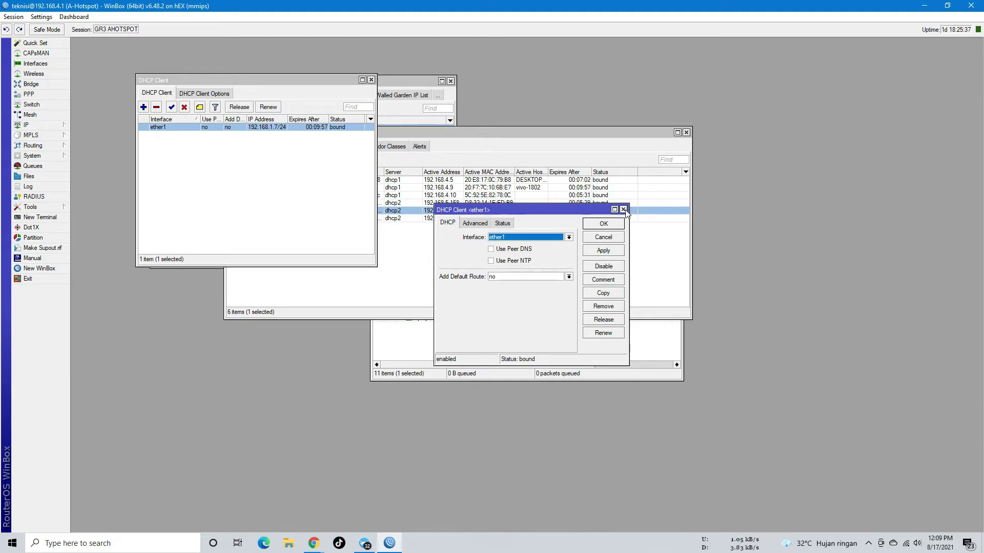
click(623, 210)
click(371, 79)
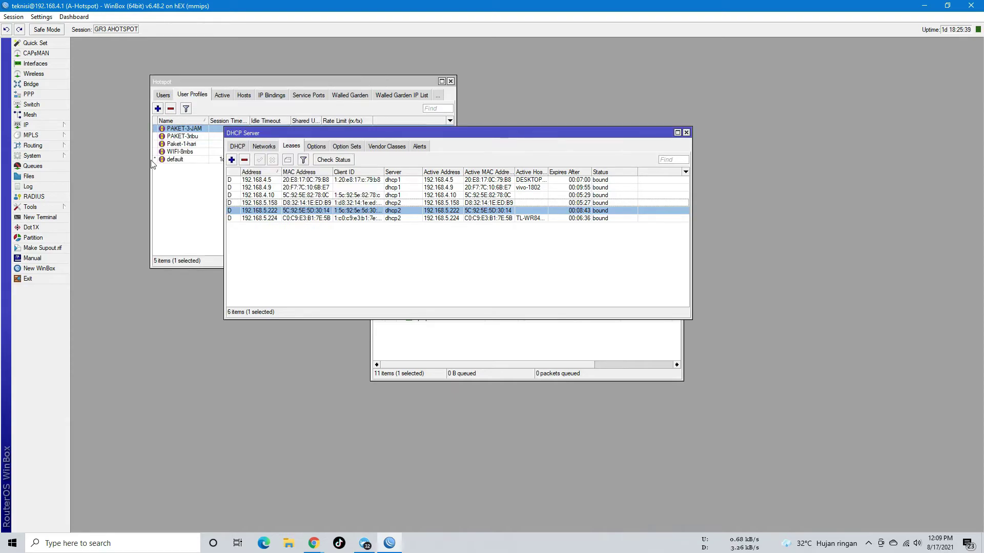
Reopen the ether1 DHCP client, toggle Use Peer DNS and Use Peer NTP, leave both disabled, and save
click(51, 125)
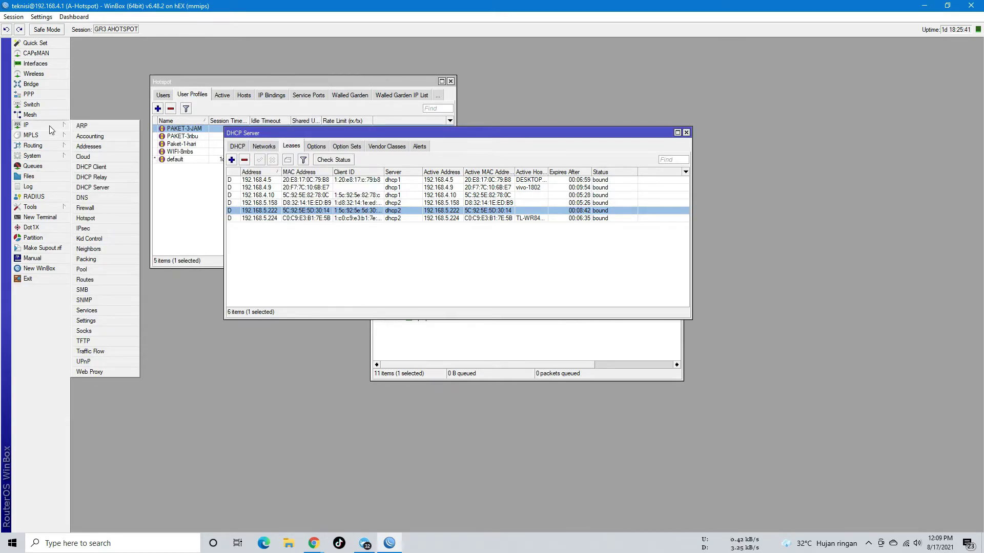
click(96, 166)
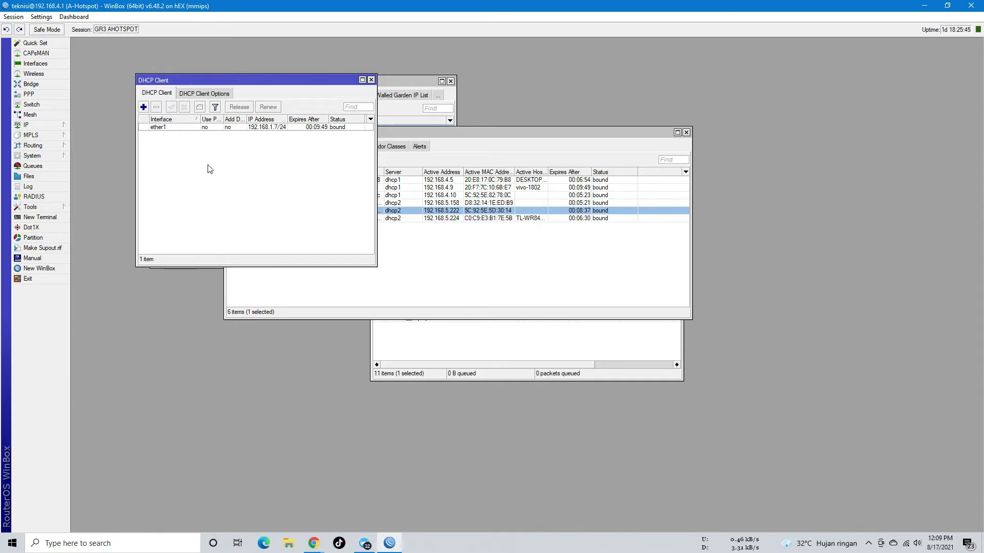
double_click(199, 128)
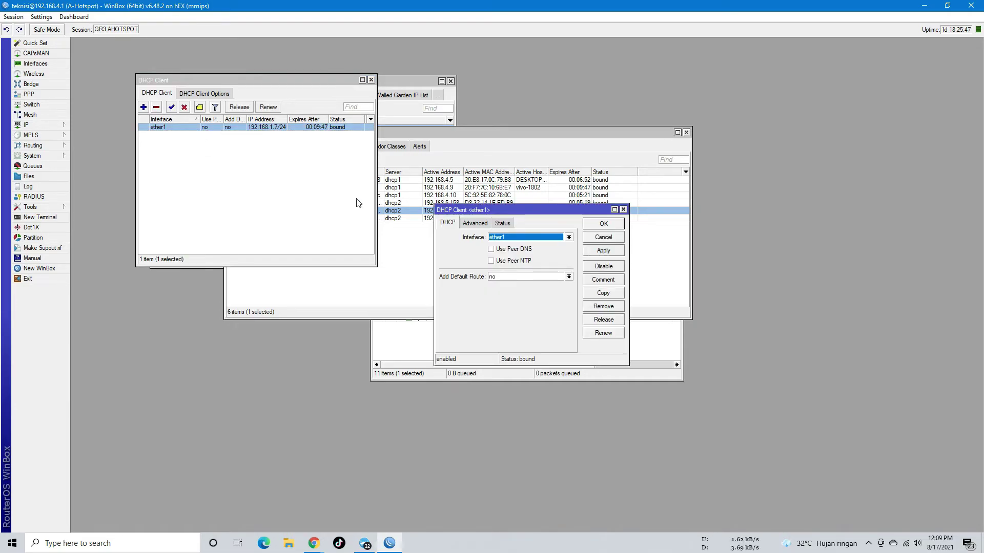
click(515, 249)
click(511, 261)
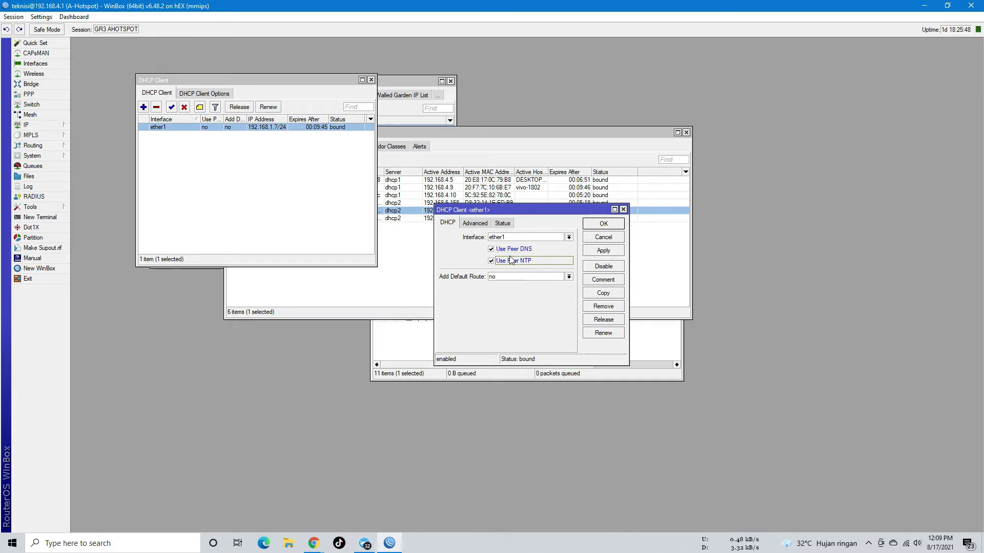
click(512, 261)
click(512, 249)
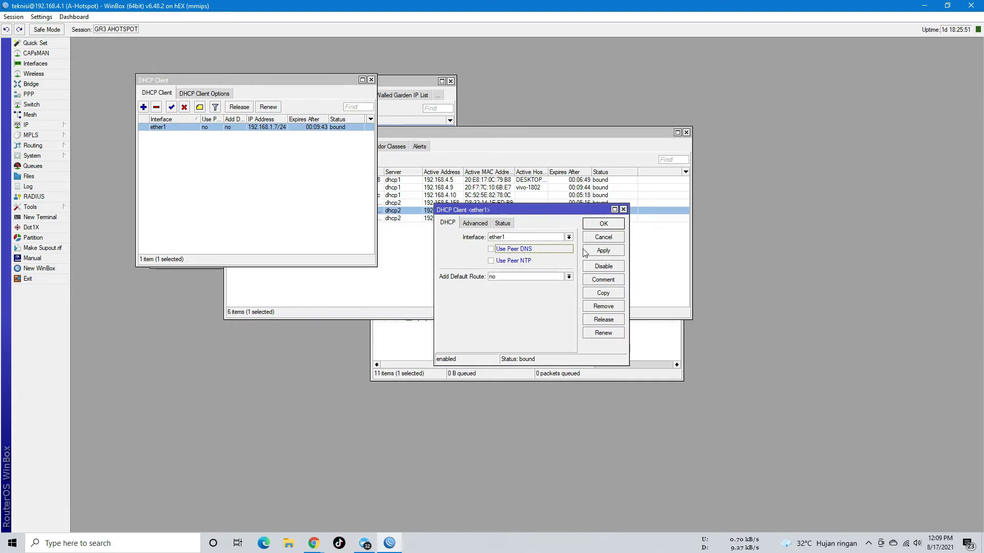
click(602, 251)
click(603, 224)
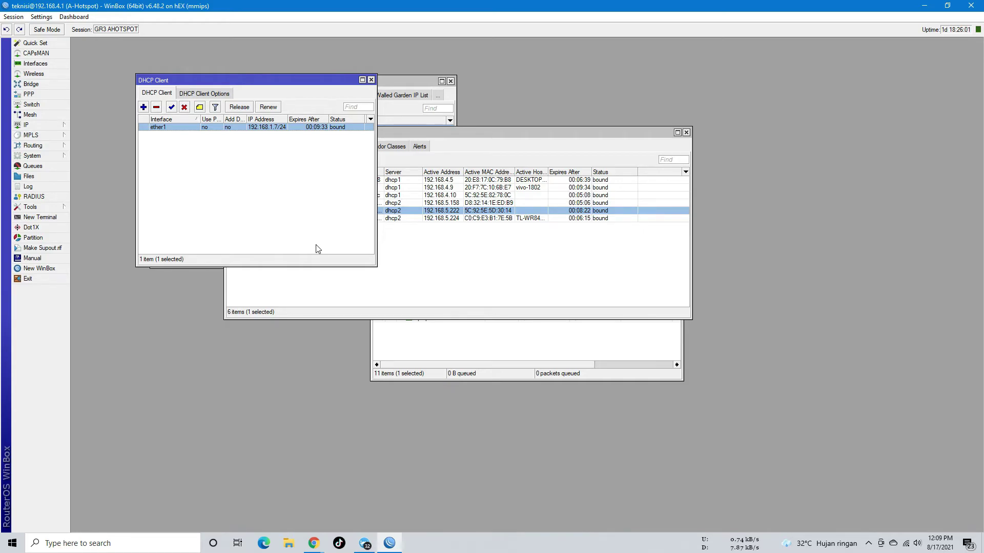
Close the DHCP client list and check the client queues under TOTAL BANDWITH in the simple queue list
click(371, 81)
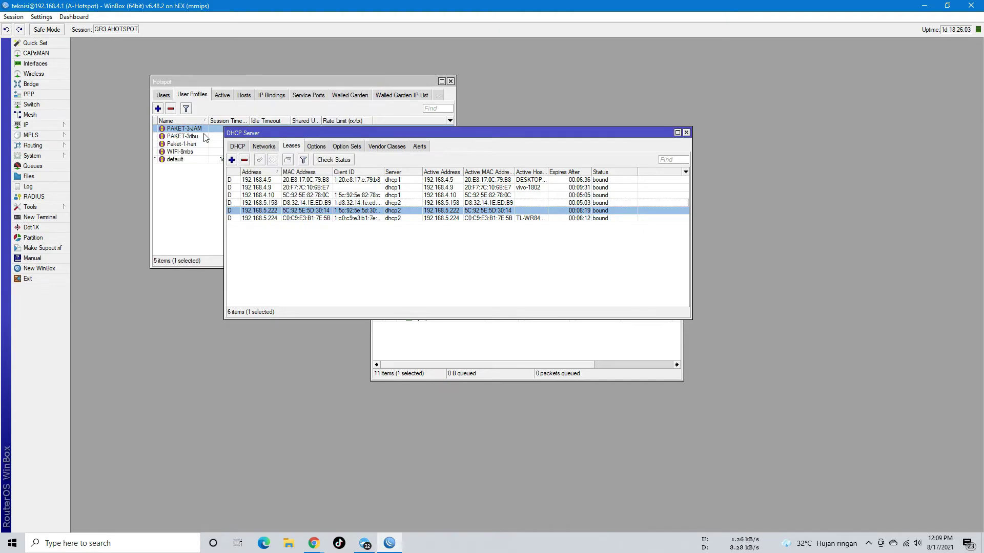
click(32, 166)
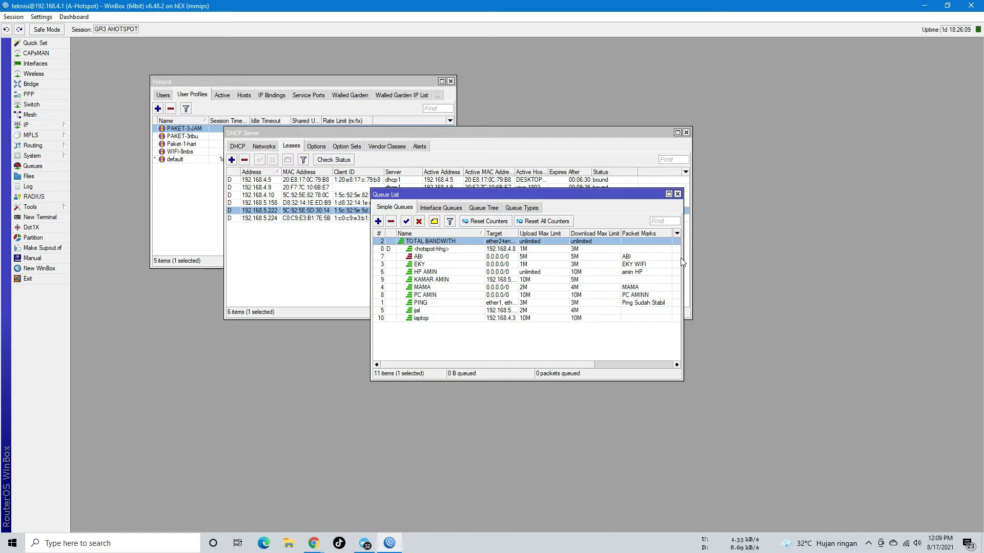
click(681, 274)
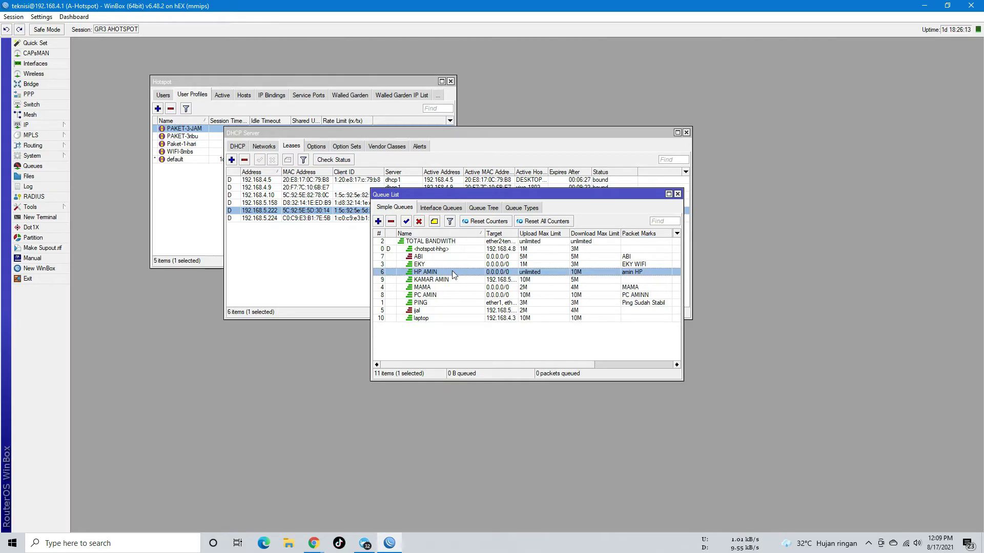
click(438, 257)
click(437, 264)
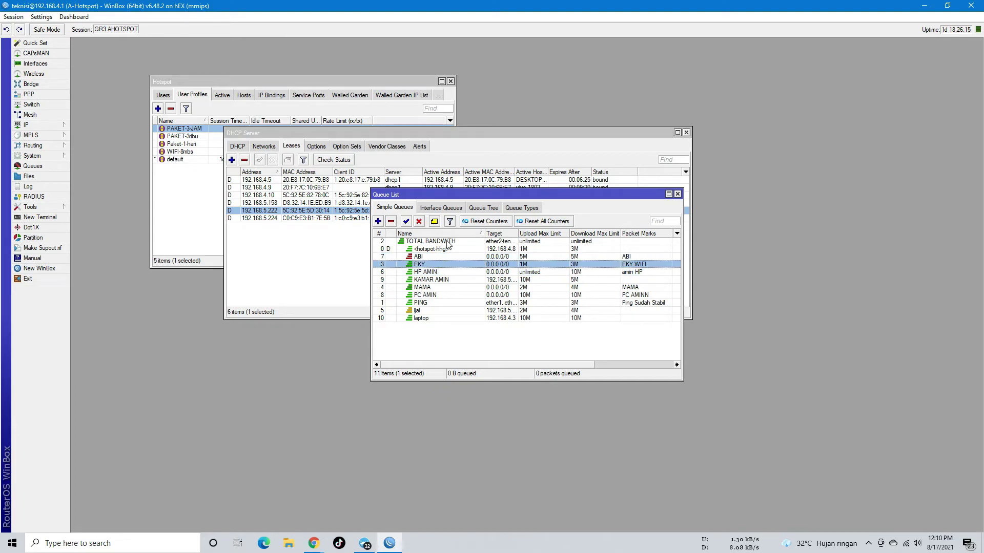
Open the traffic graphs of the TOTAL BANDWITH queue and arrange its window beside the queue list
double_click(447, 243)
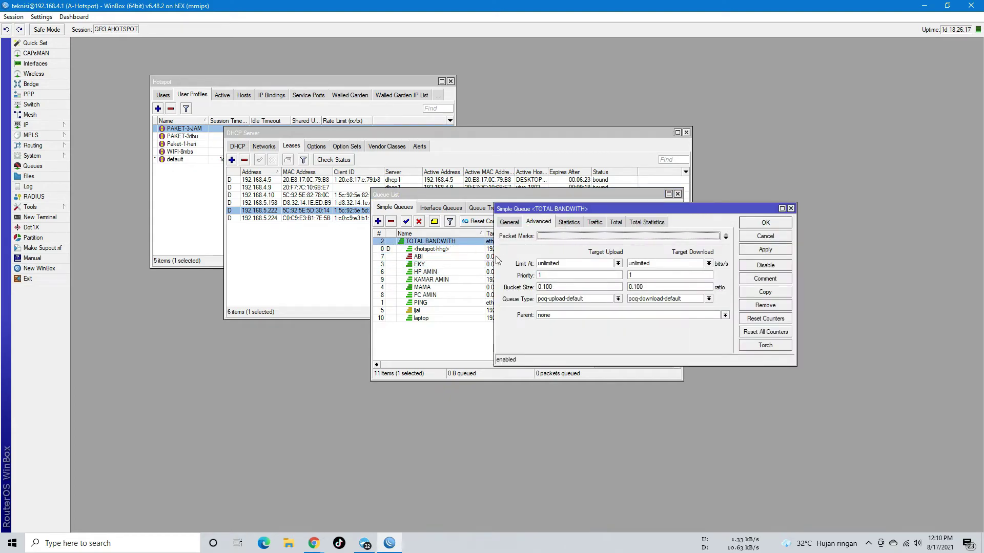
click(569, 225)
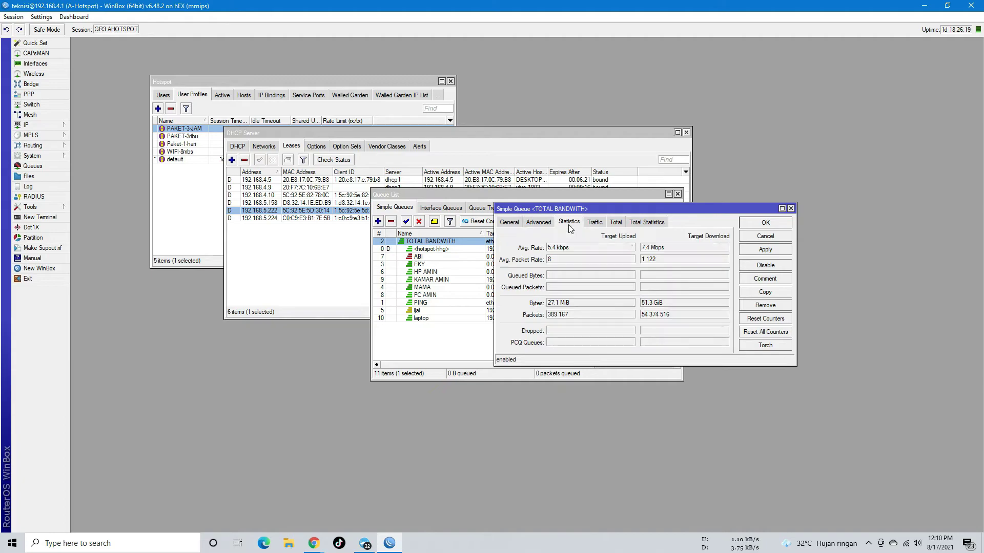
click(596, 224)
drag(641, 208, 575, 281)
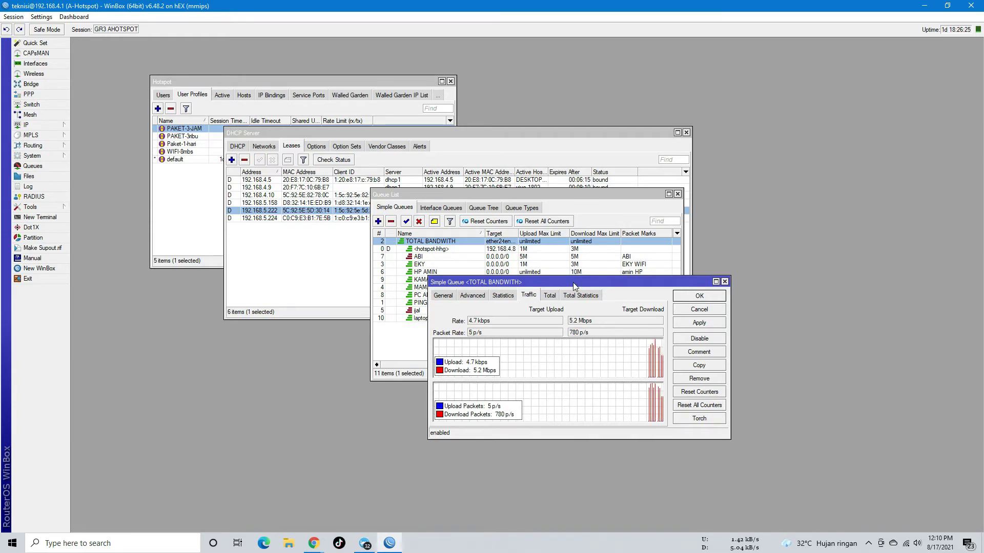
drag(573, 281, 745, 269)
drag(575, 192, 481, 230)
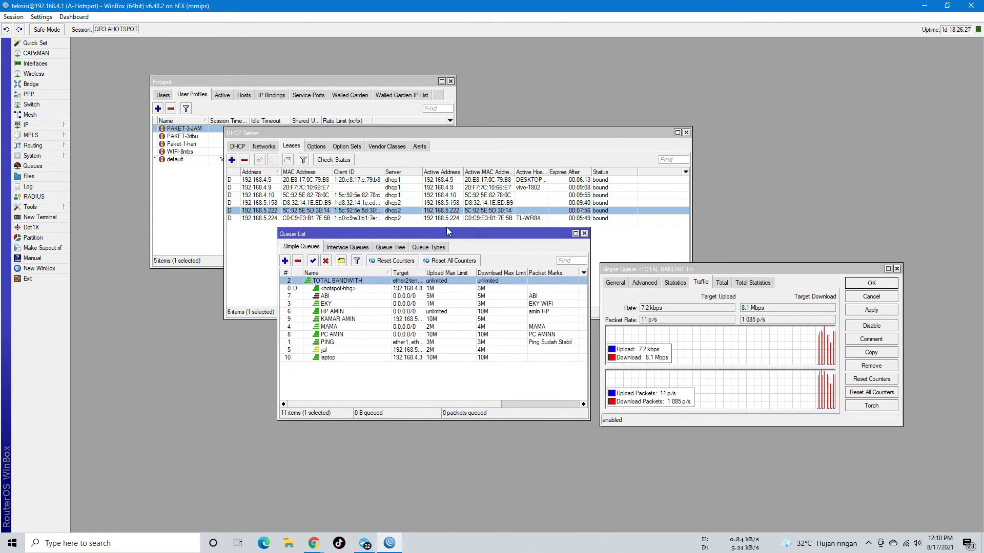
Inspect several client queues, ending with the laptop queue, alongside the parent queue's live traffic
click(345, 298)
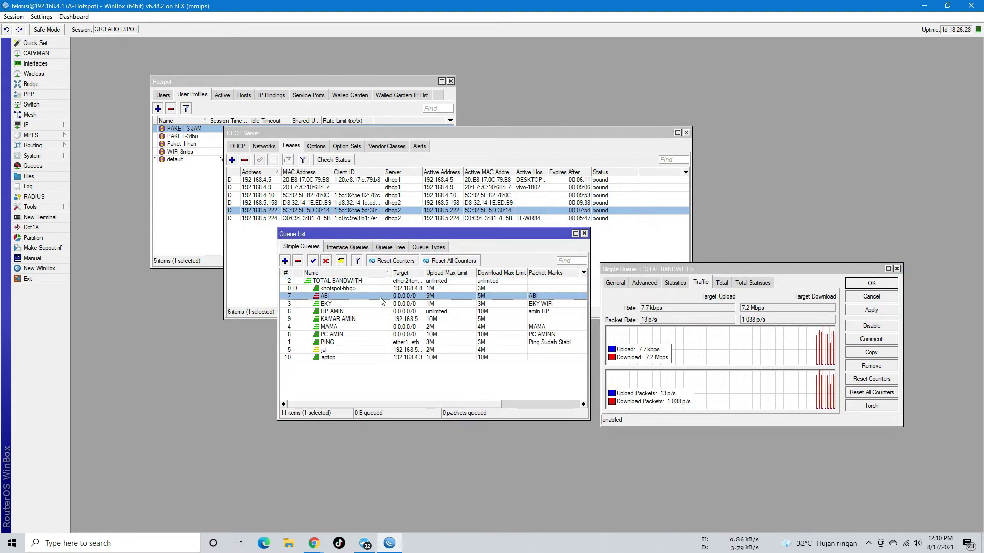
click(415, 351)
click(404, 312)
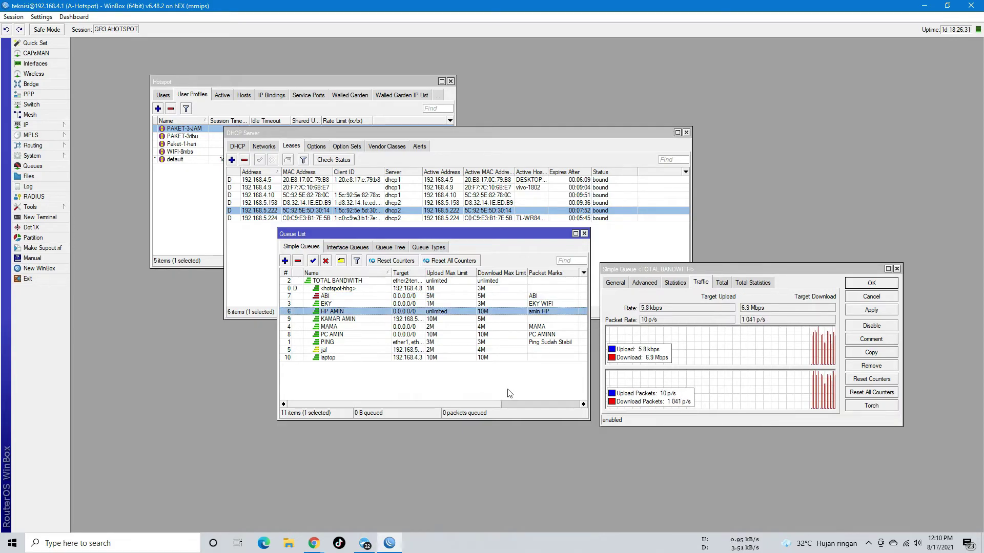
click(454, 358)
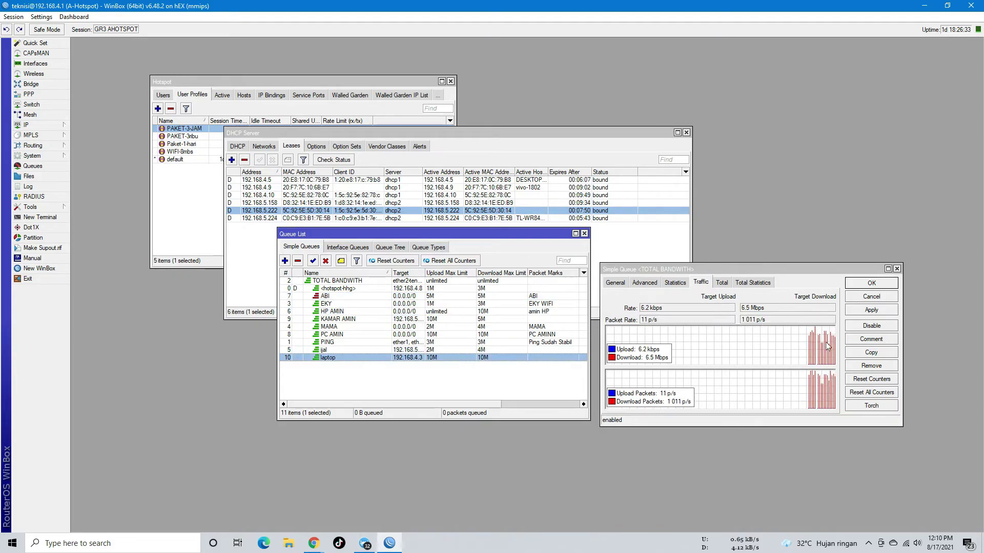
View the statistics of the TOTAL BANDWITH queue and highlight its total downloaded bytes
drag(688, 267, 684, 233)
click(676, 247)
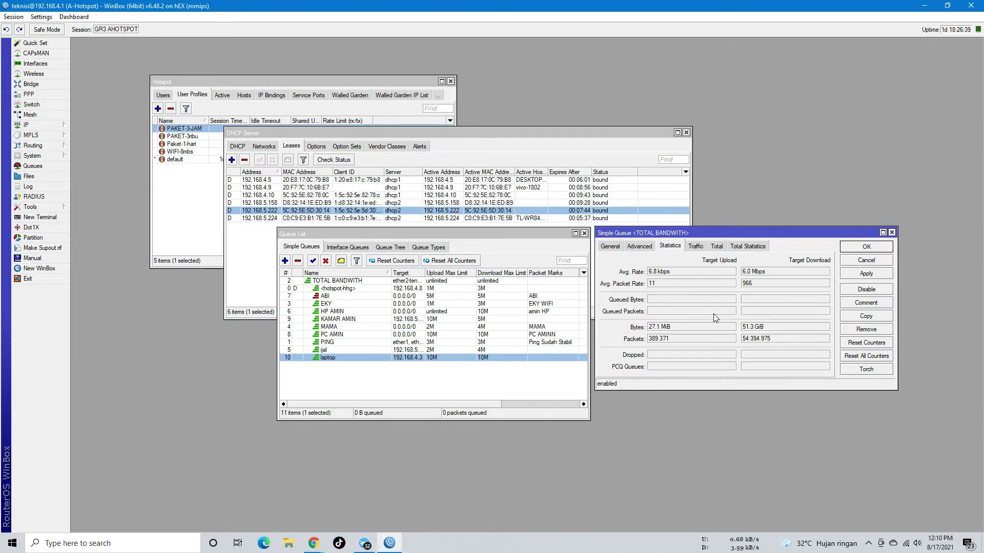
drag(772, 328, 741, 331)
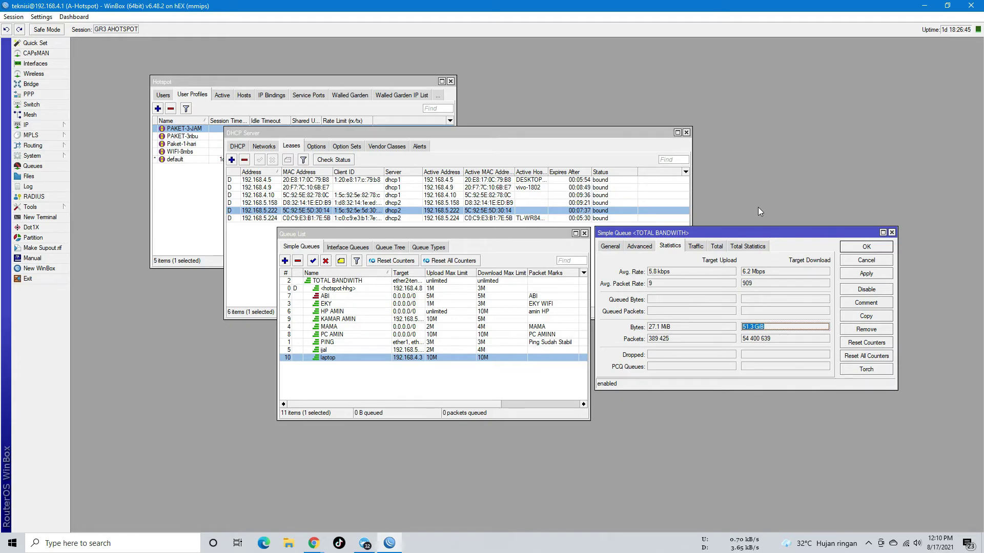
Switch to Chrome and run the speed test at speedtest.cbn.id again
click(314, 543)
click(259, 495)
click(205, 6)
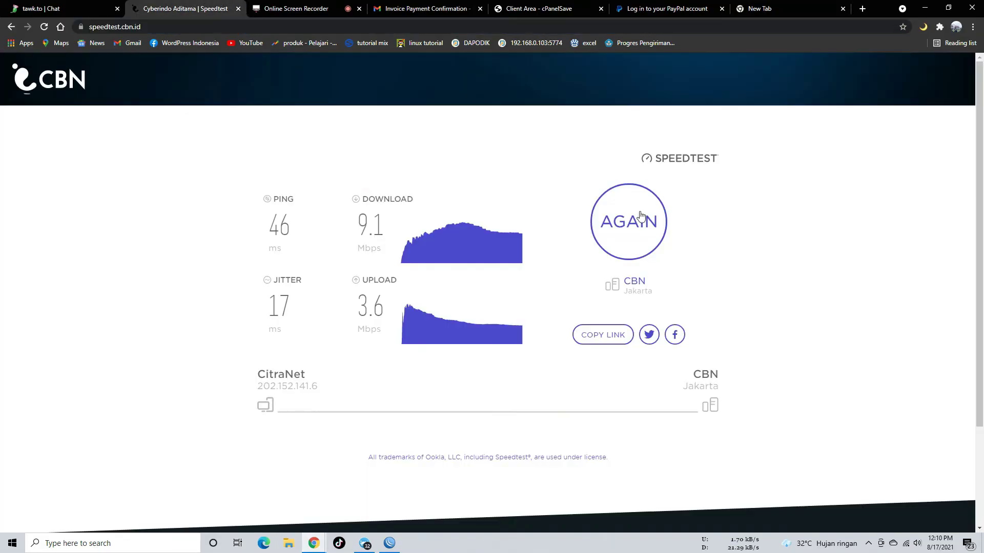
click(624, 237)
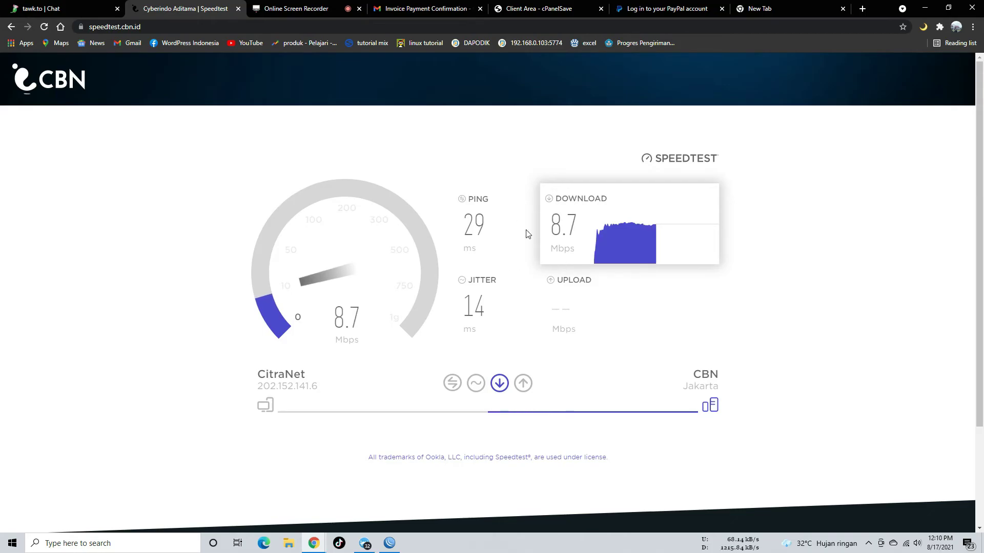
Switch to WinBox to inspect the tested PC's queue during the speed test, close its settings, and return to the test in Chrome
click(390, 543)
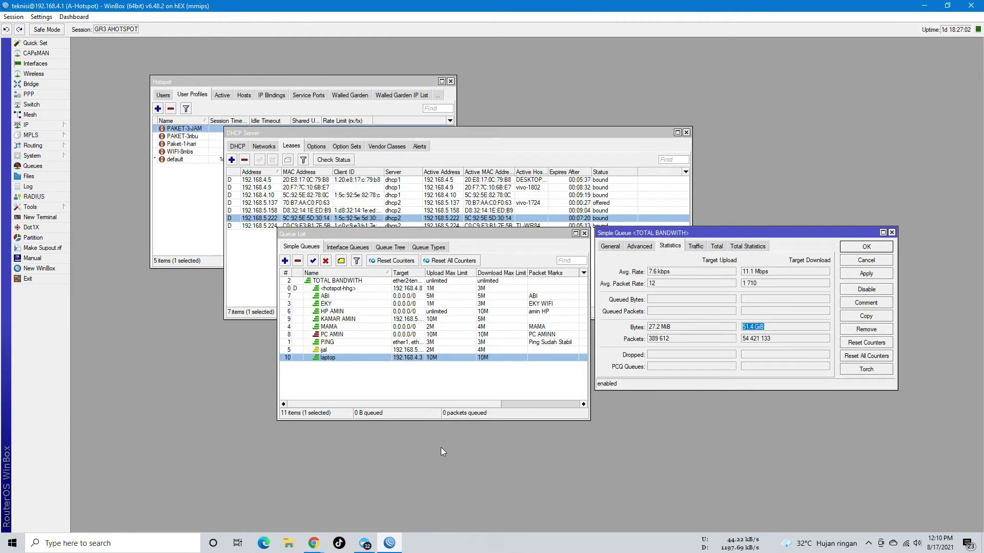
double_click(344, 334)
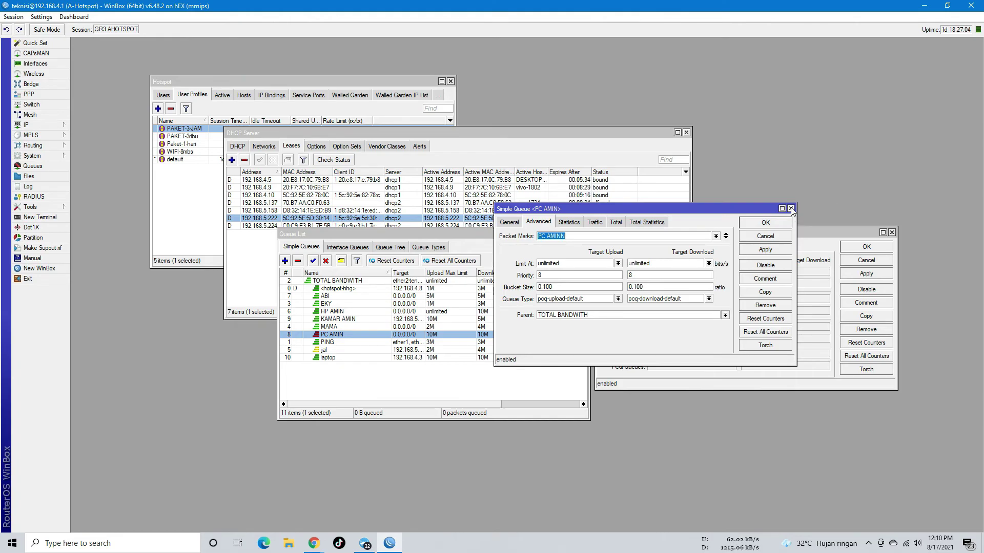
click(791, 208)
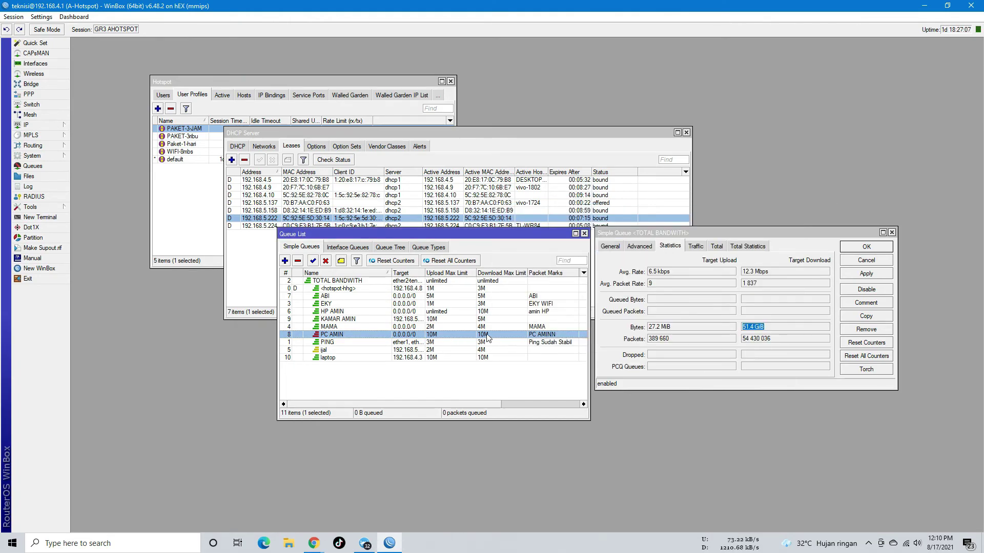
click(313, 543)
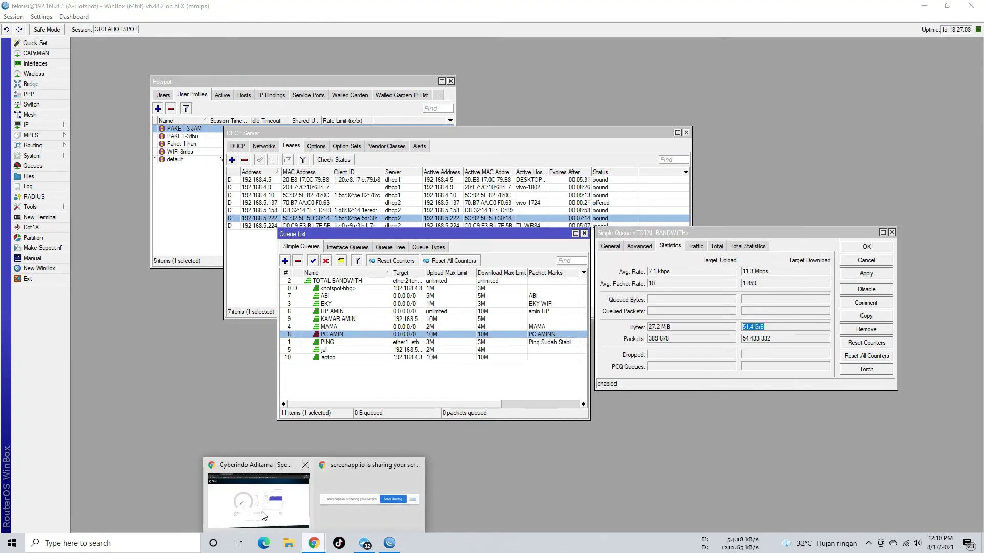
click(262, 504)
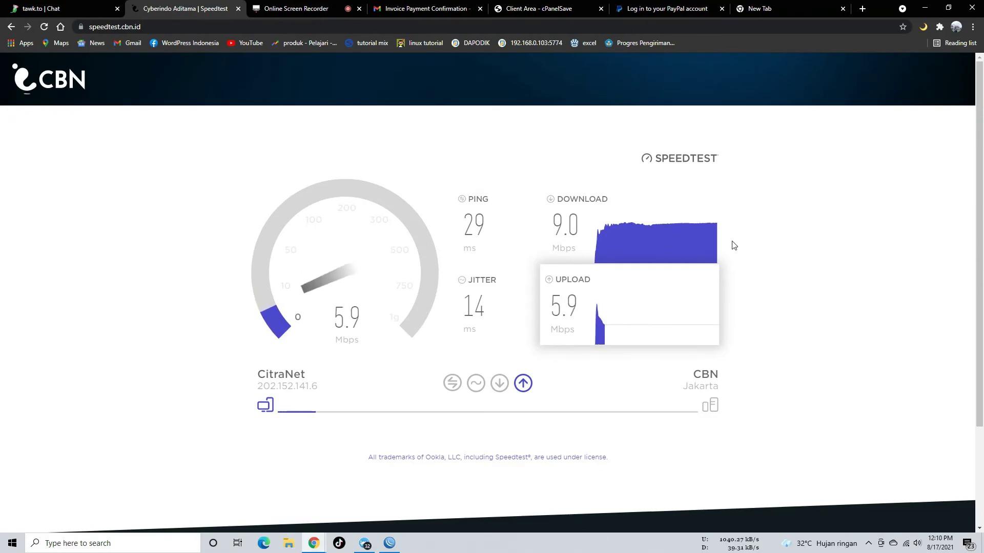
Switch to WinBox, check the client queues and the queue tree entries, and close the queue list
mouse_move(389, 544)
click(413, 486)
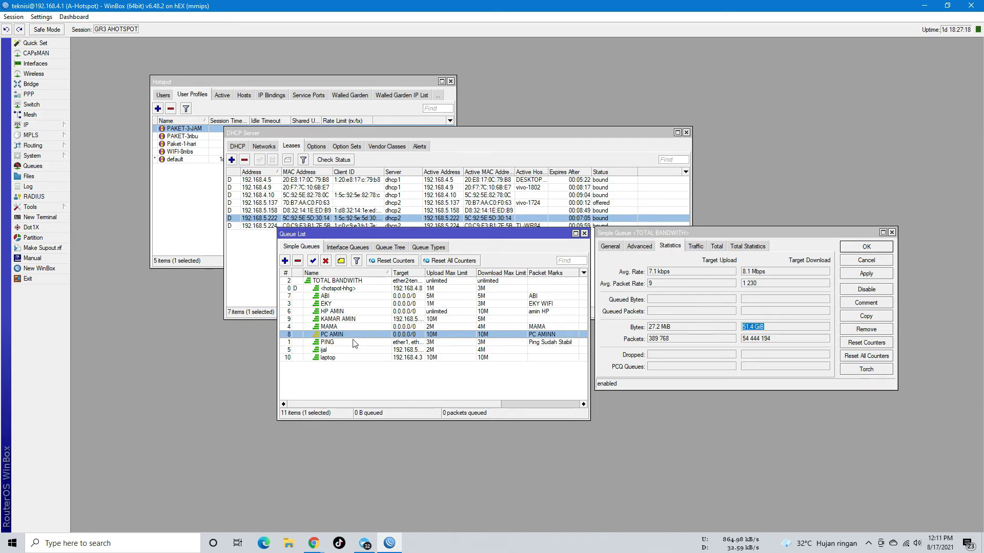
click(334, 351)
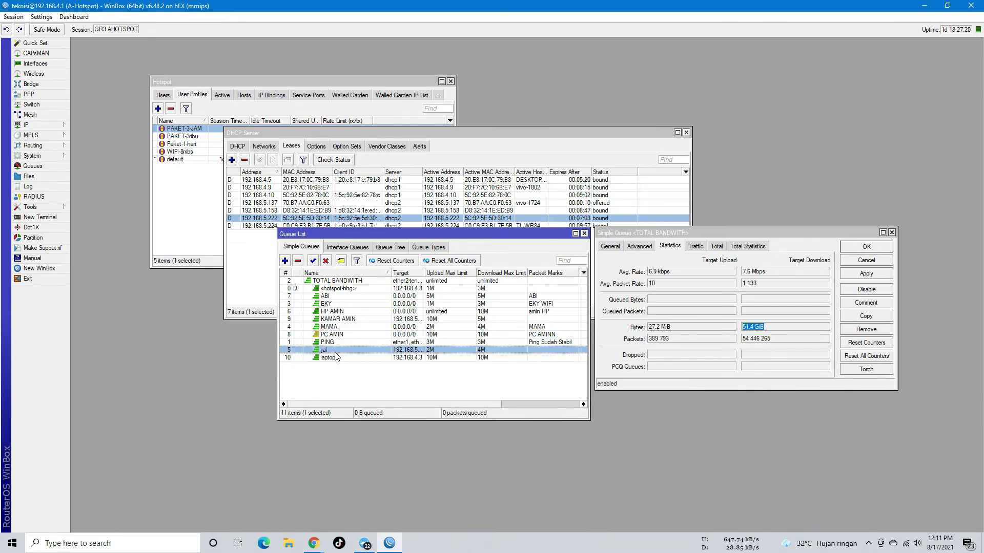
click(346, 328)
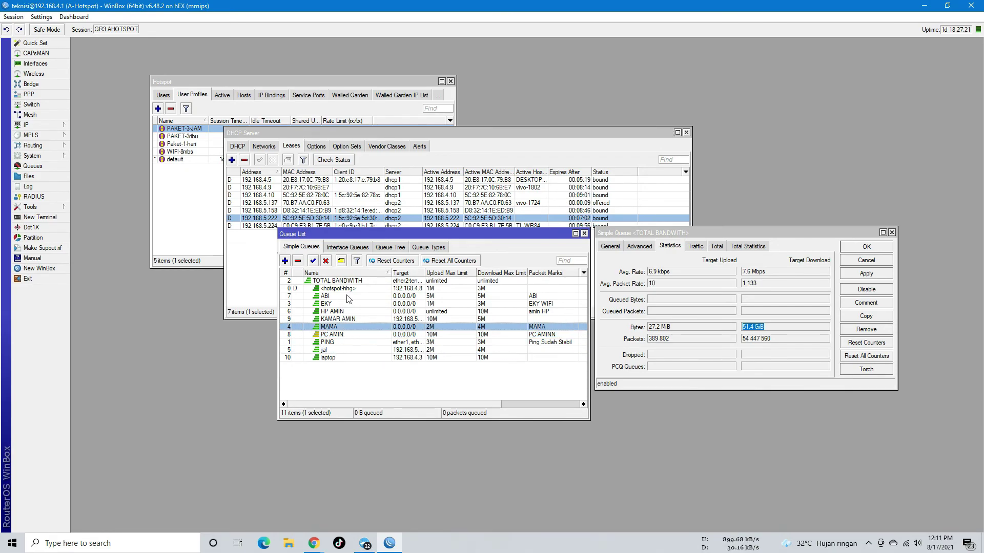
click(390, 249)
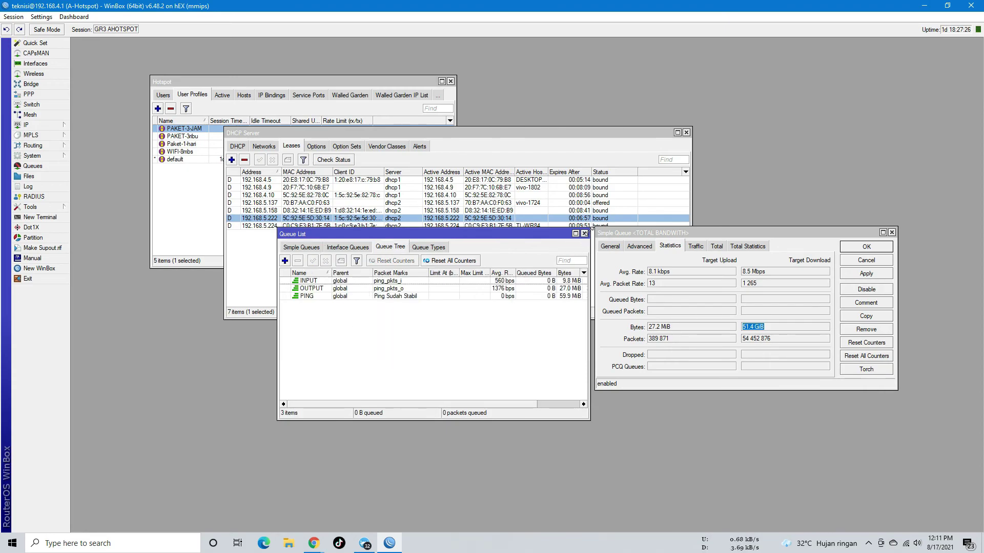
click(584, 234)
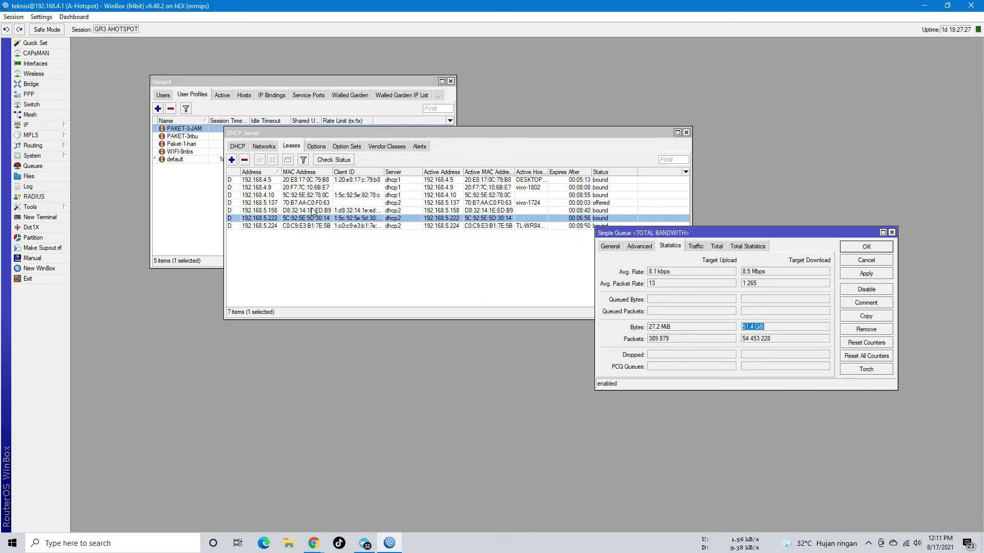
Review the router's DNS server settings once more and close them unchanged
click(51, 127)
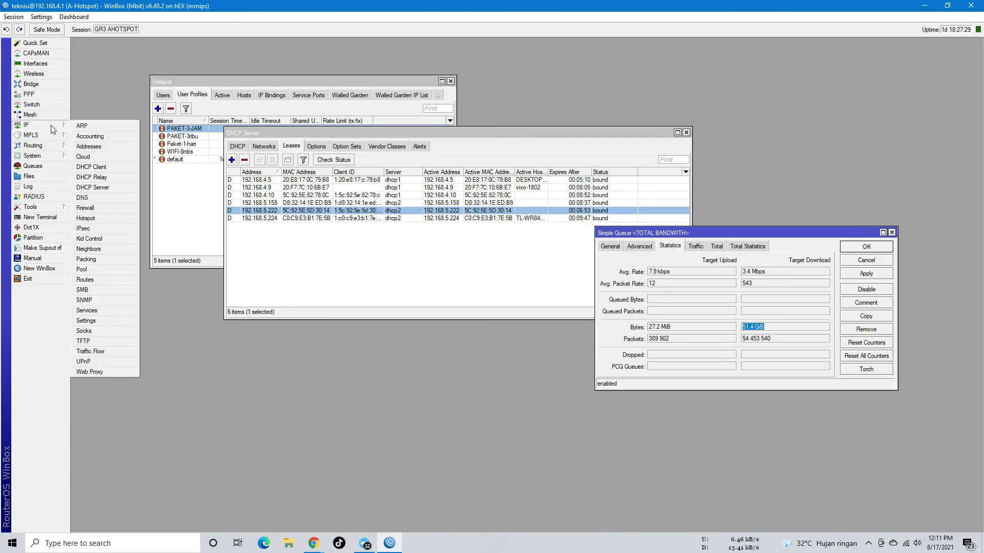
click(100, 200)
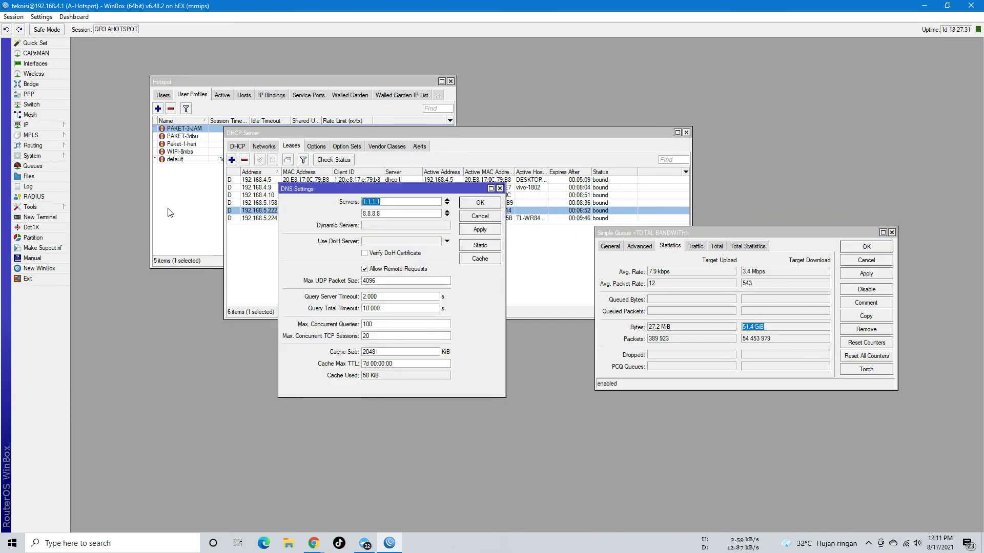
click(500, 188)
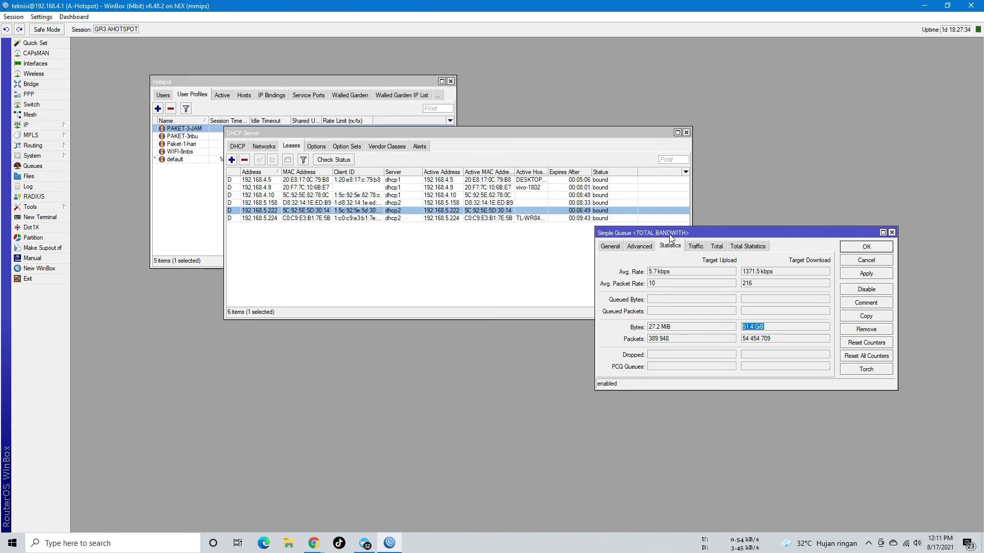
drag(697, 233, 362, 171)
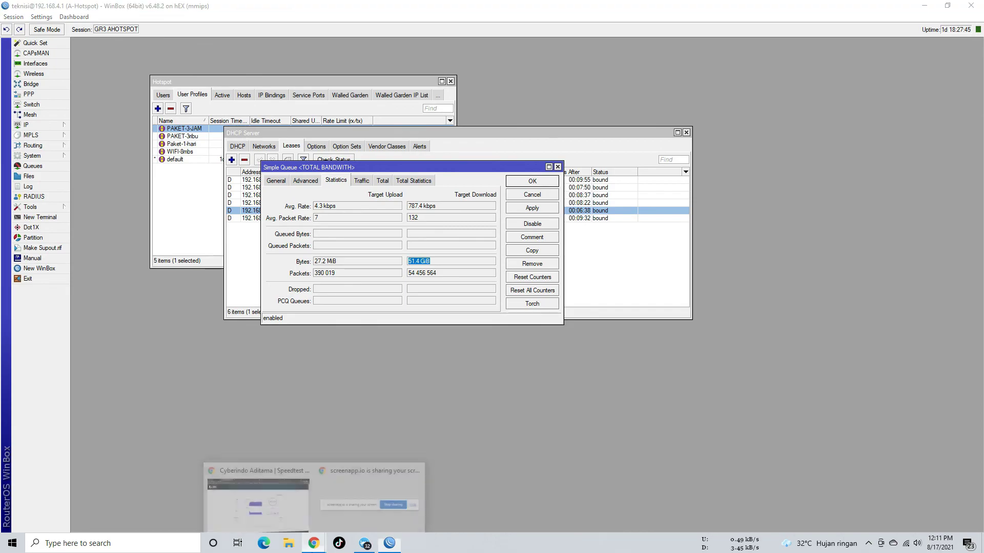
click(383, 498)
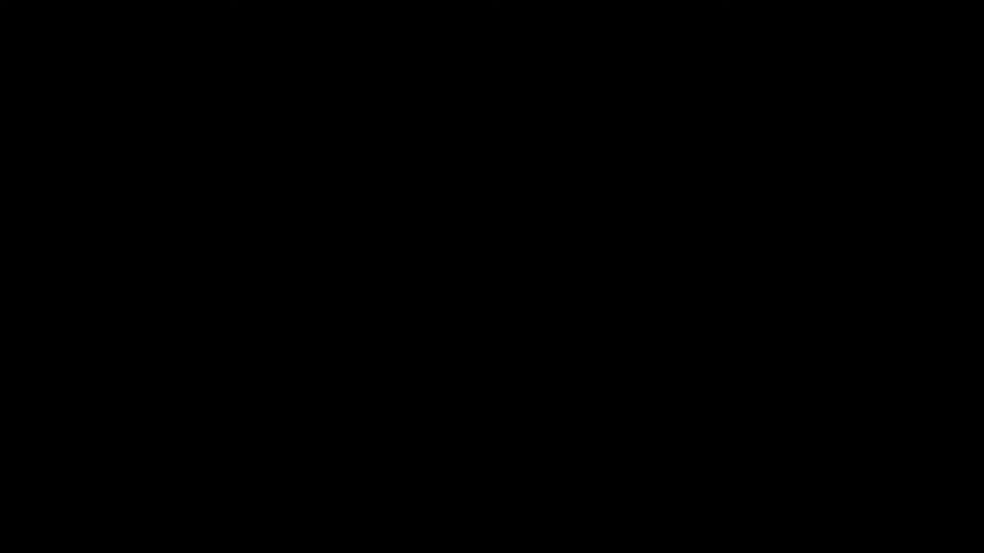